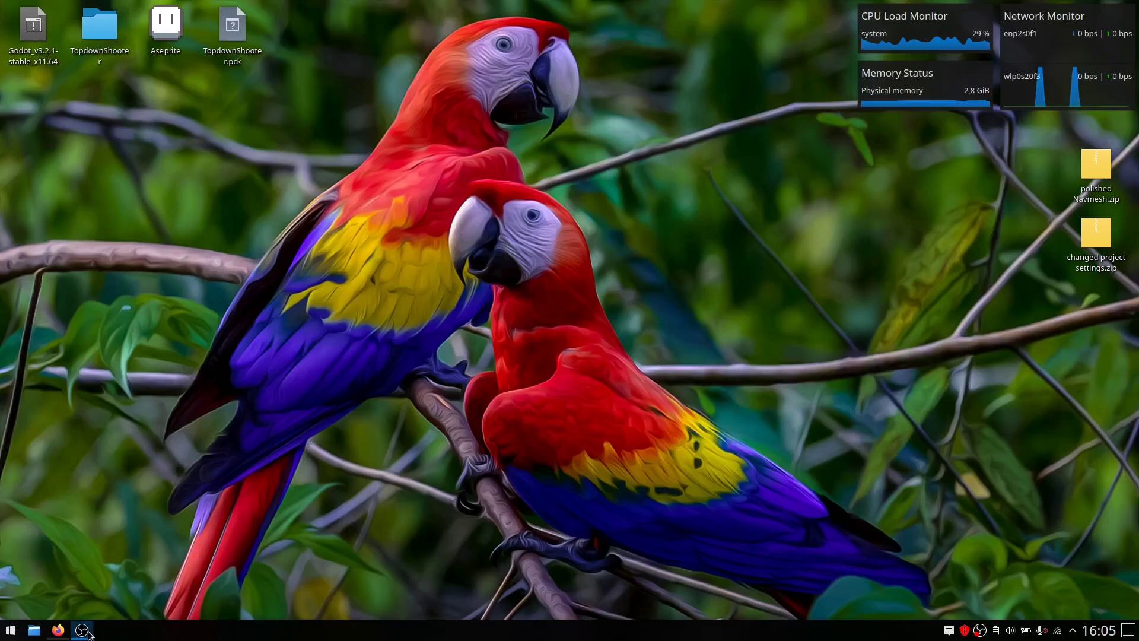
Open ARPGtest from the game grid, read its comments, then visit its author's profile with two games
click(58, 631)
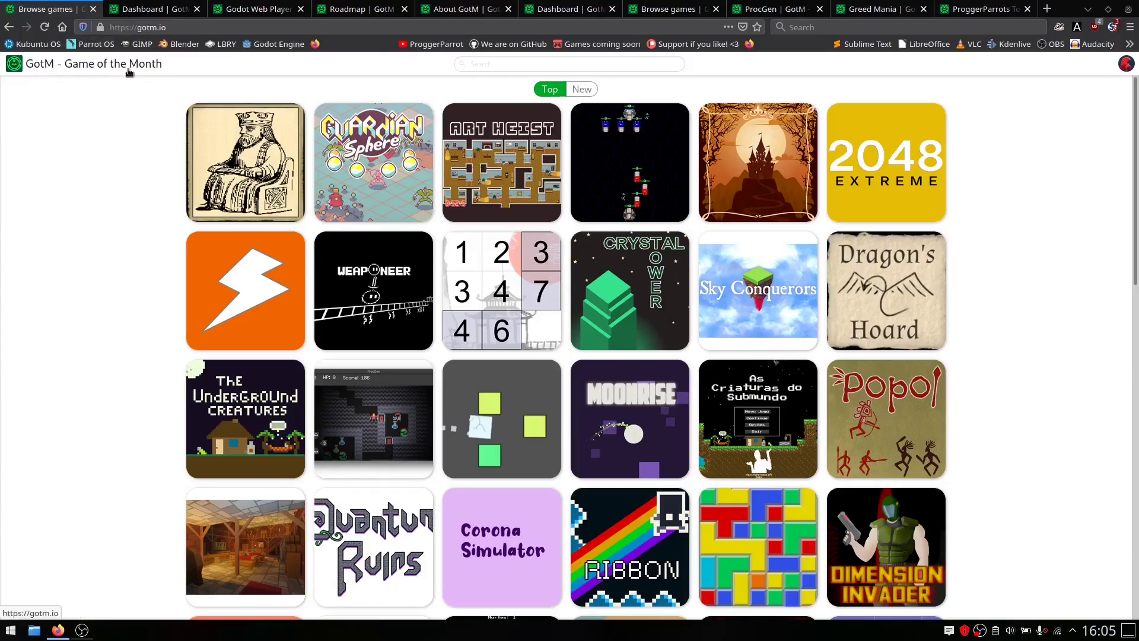
scroll(239, 214, down, 5)
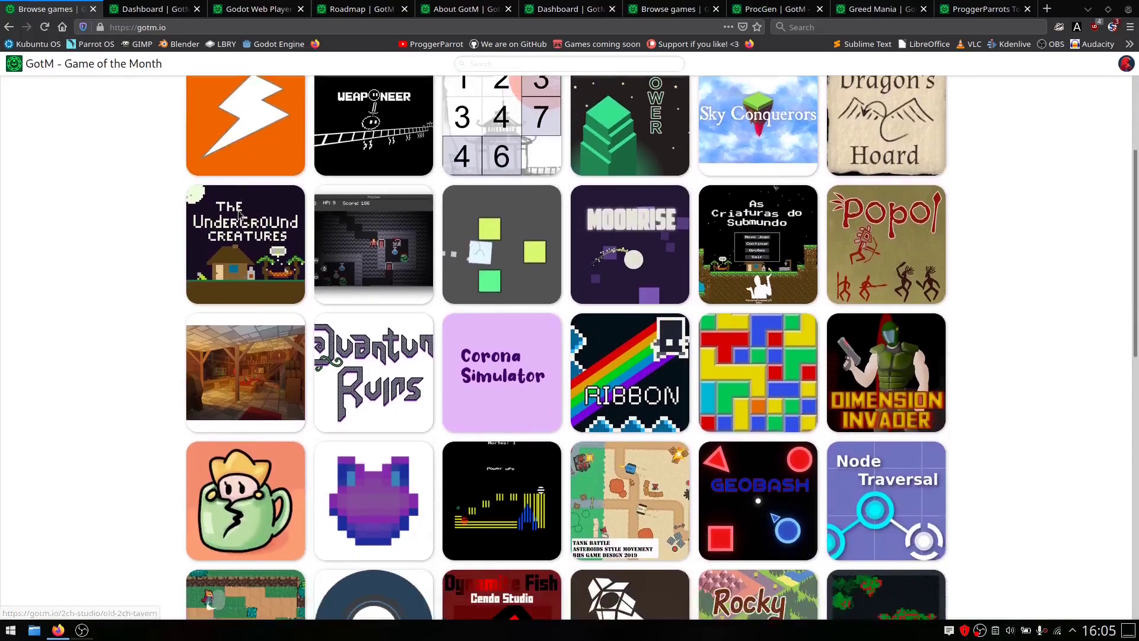
scroll(239, 214, down, 5)
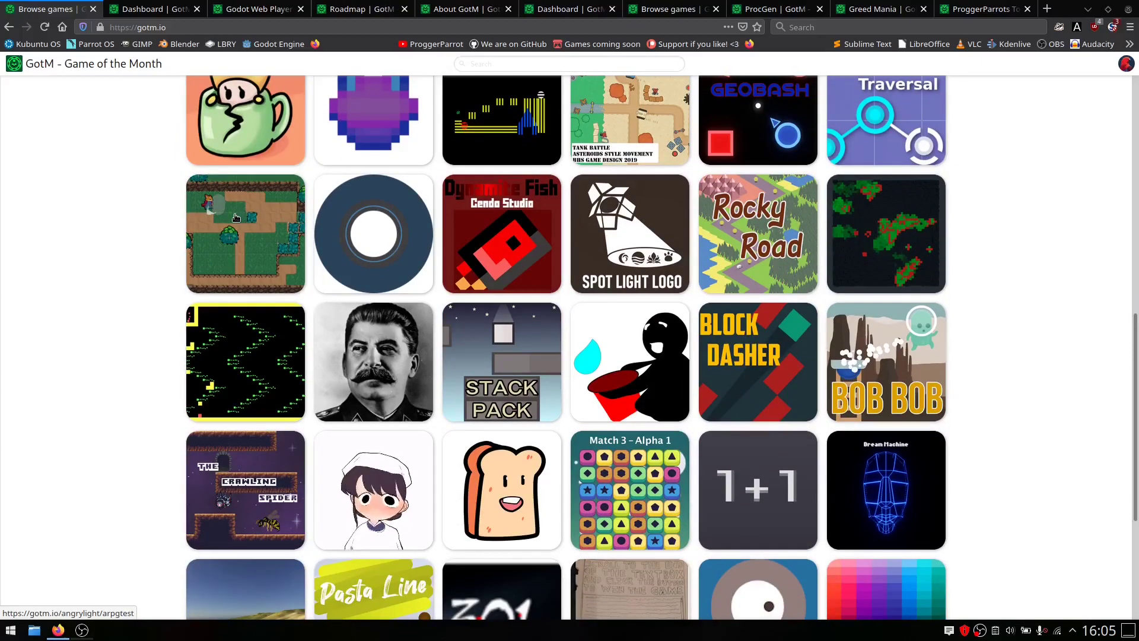
click(236, 218)
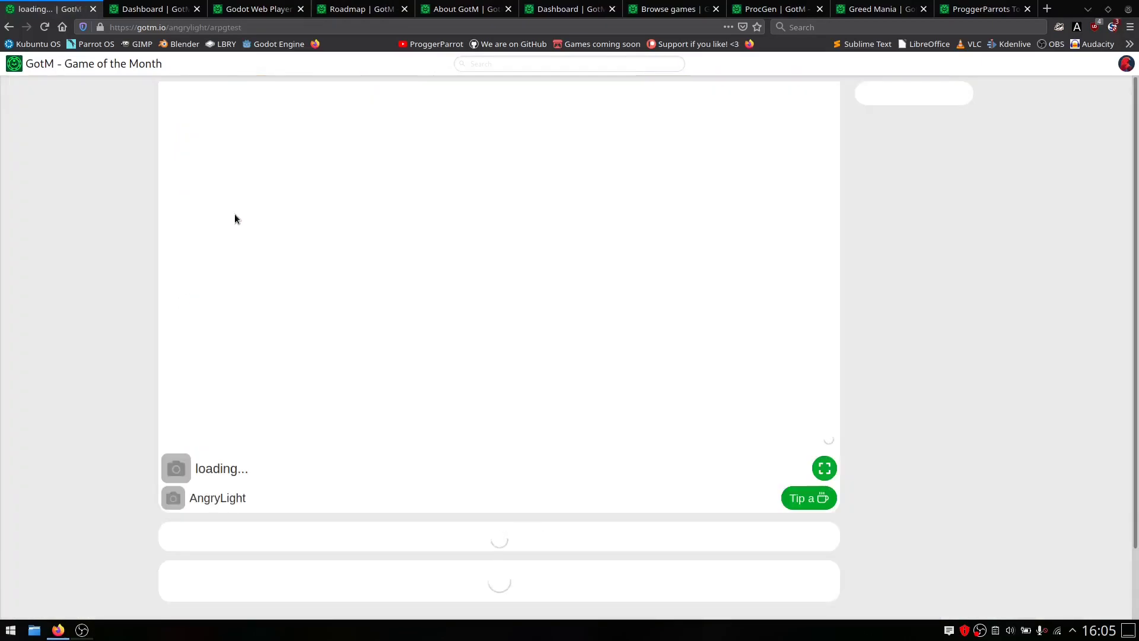
scroll(103, 240, down, 4)
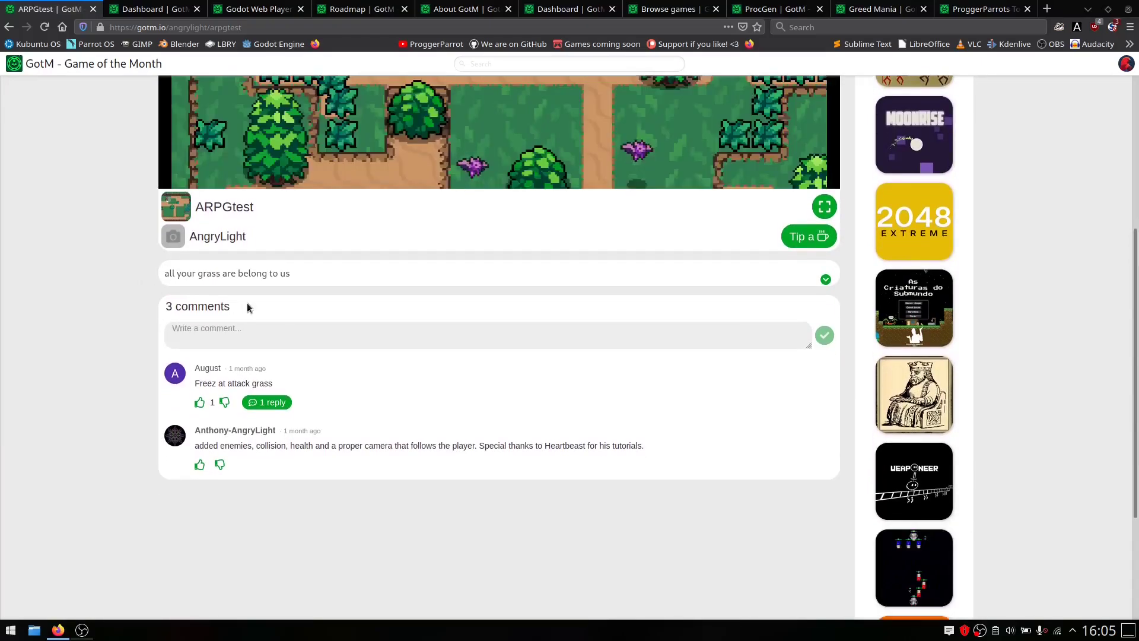
click(219, 236)
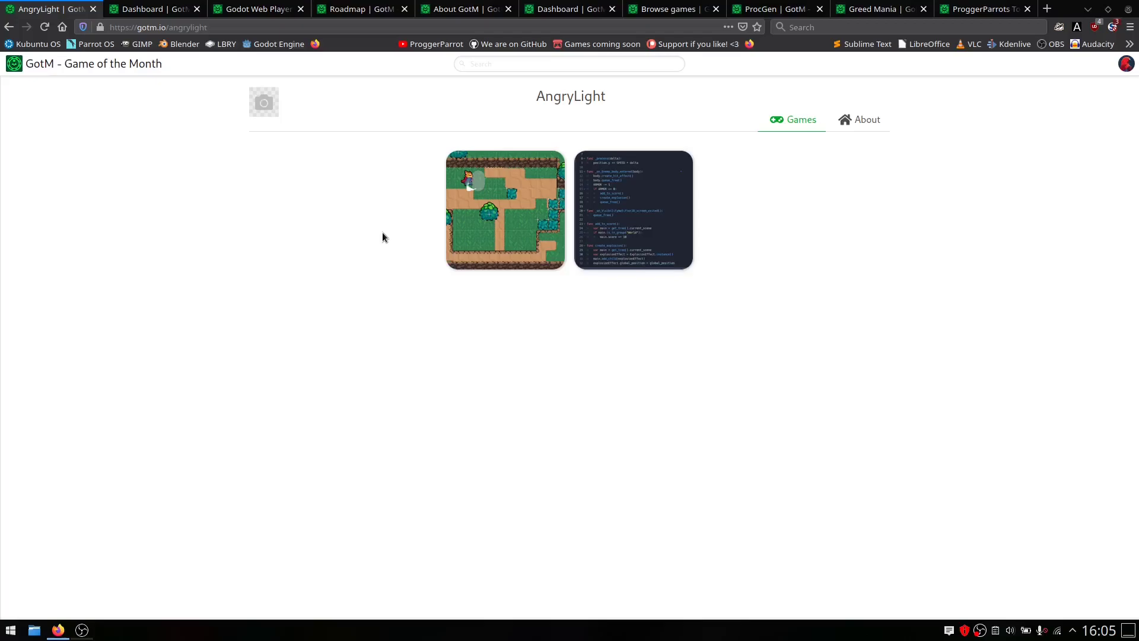
In the topdown demo's Publishing settings, toggle Tablet on and off, leaving Desktop as the only platform
click(153, 9)
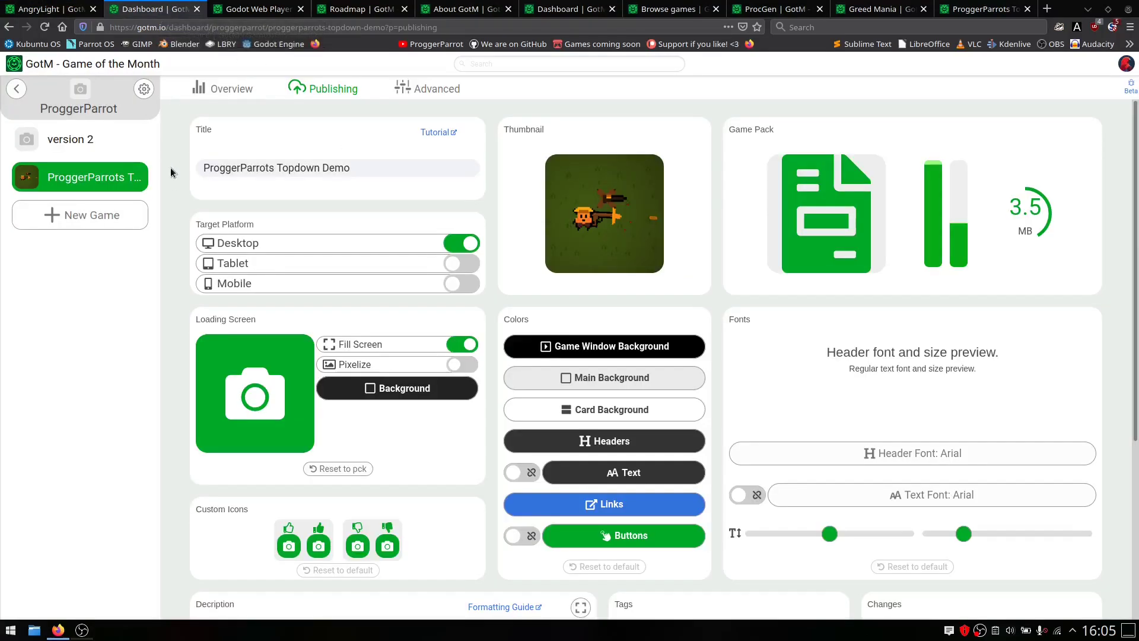
click(474, 265)
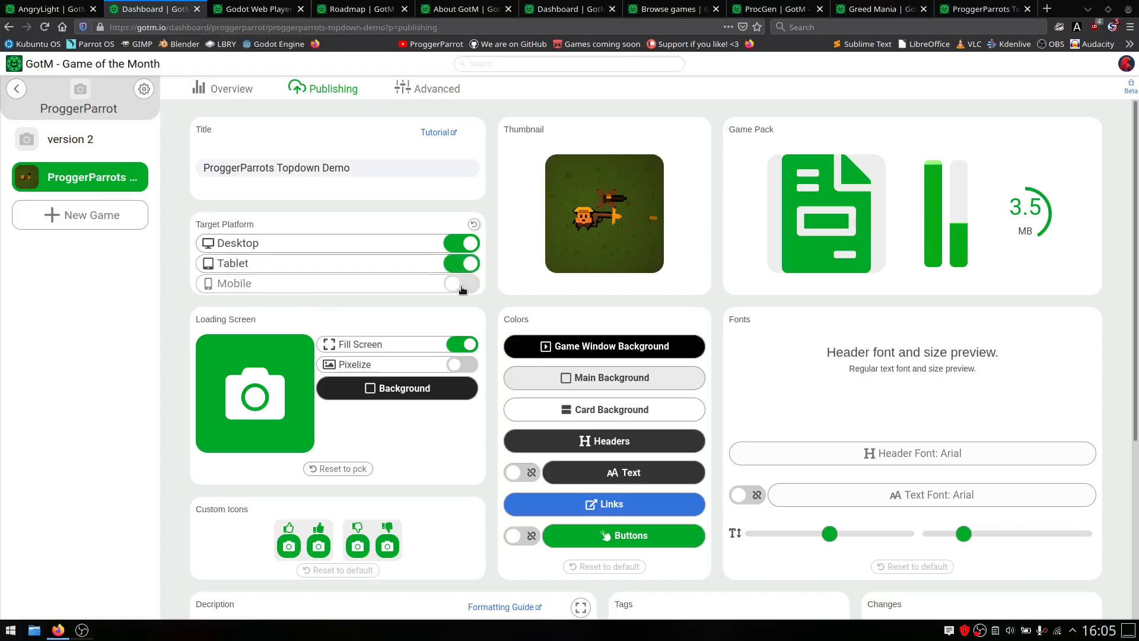
click(466, 287)
click(466, 263)
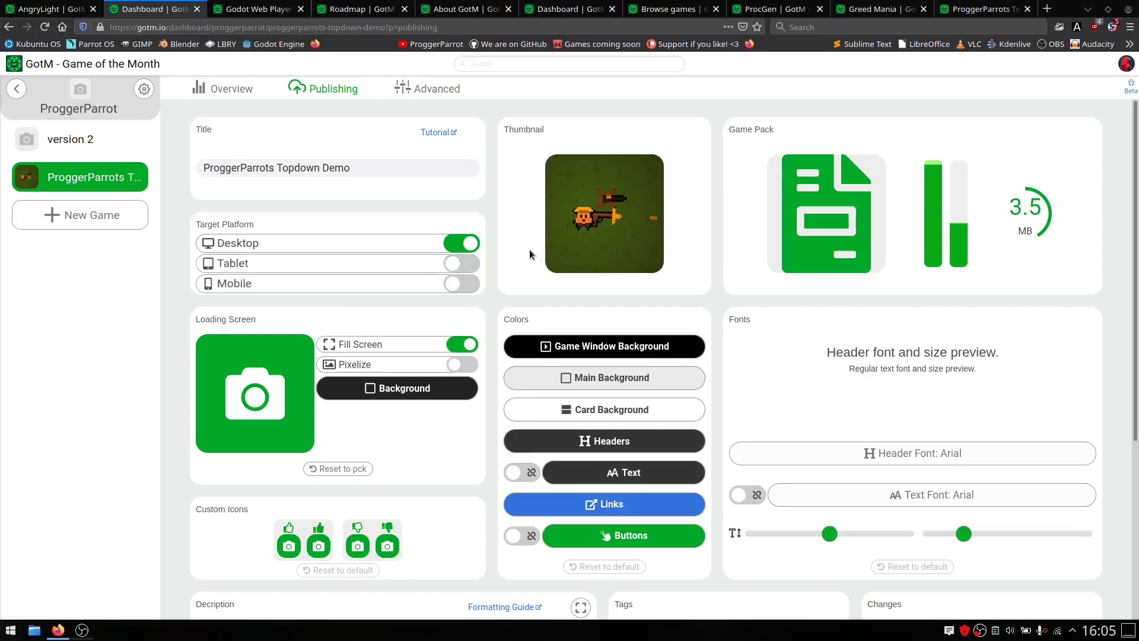
scroll(529, 254, down, 2)
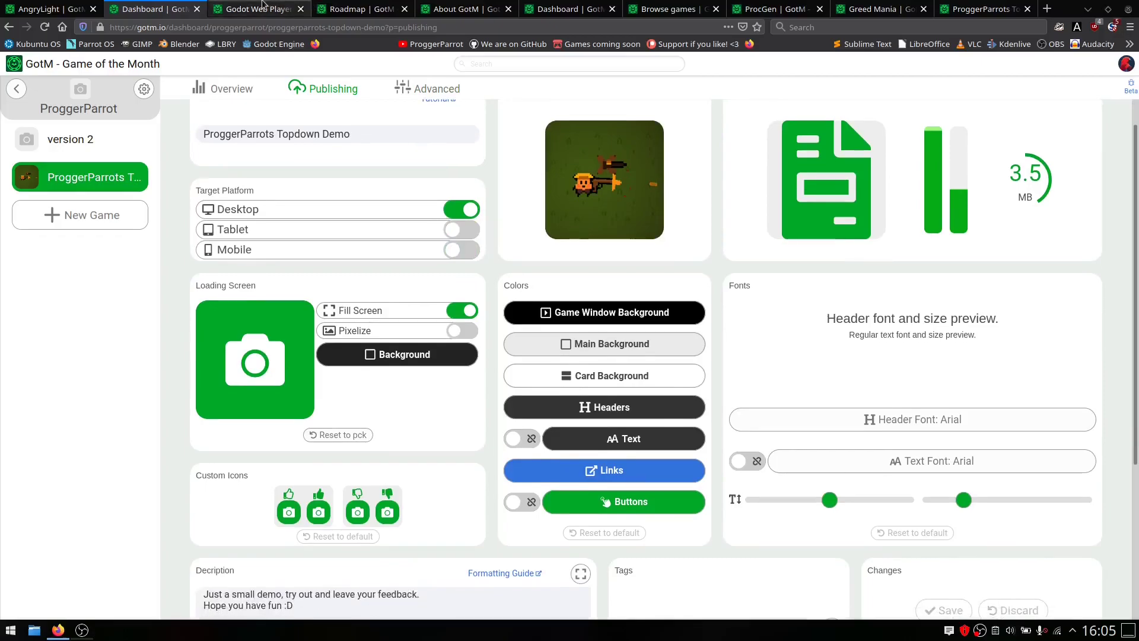
Load TopdownShooter.pck into the Godot Web Player by dragging it onto the drop zone
click(259, 9)
double_click(1061, 5)
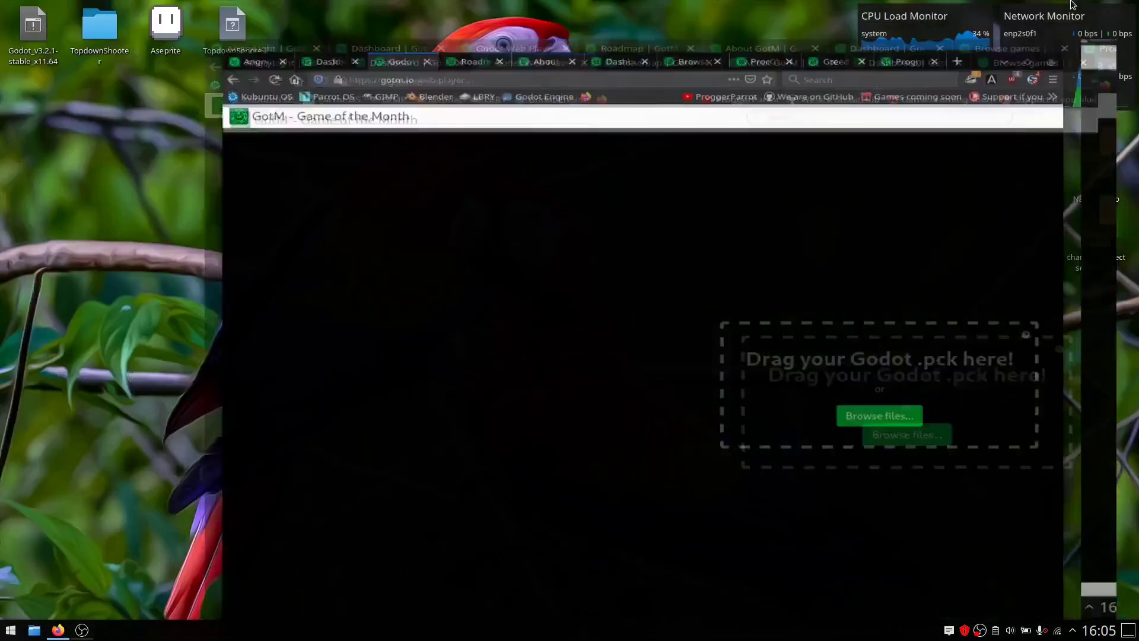
drag(212, 38, 694, 409)
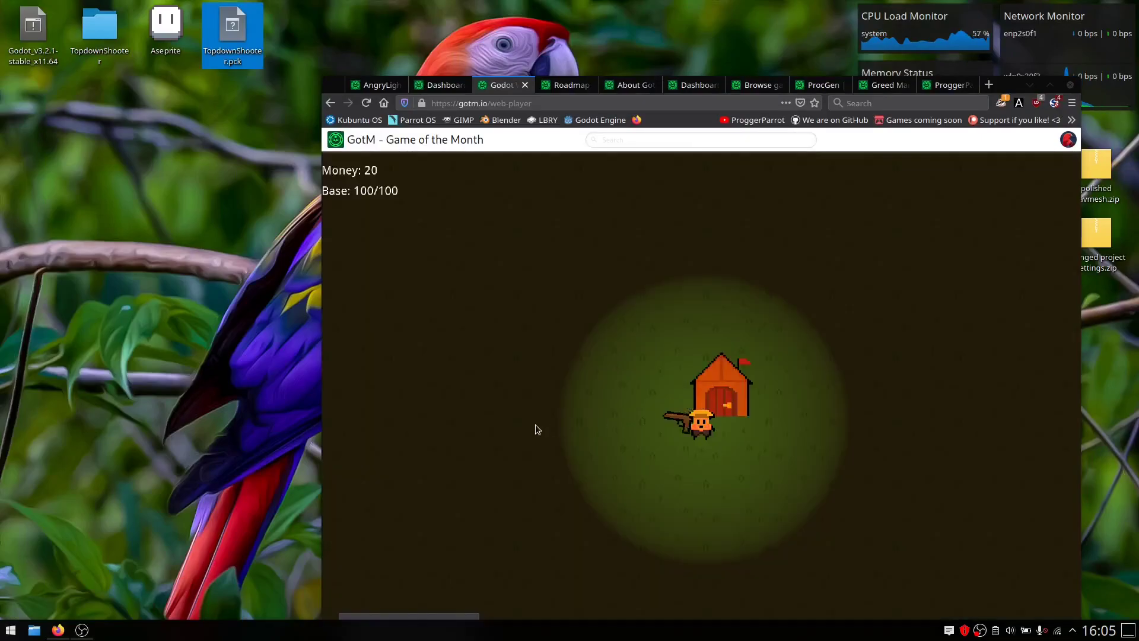
Play TopdownShooter briefly, shooting enemies, then close the player and maximize the browser
text(w)
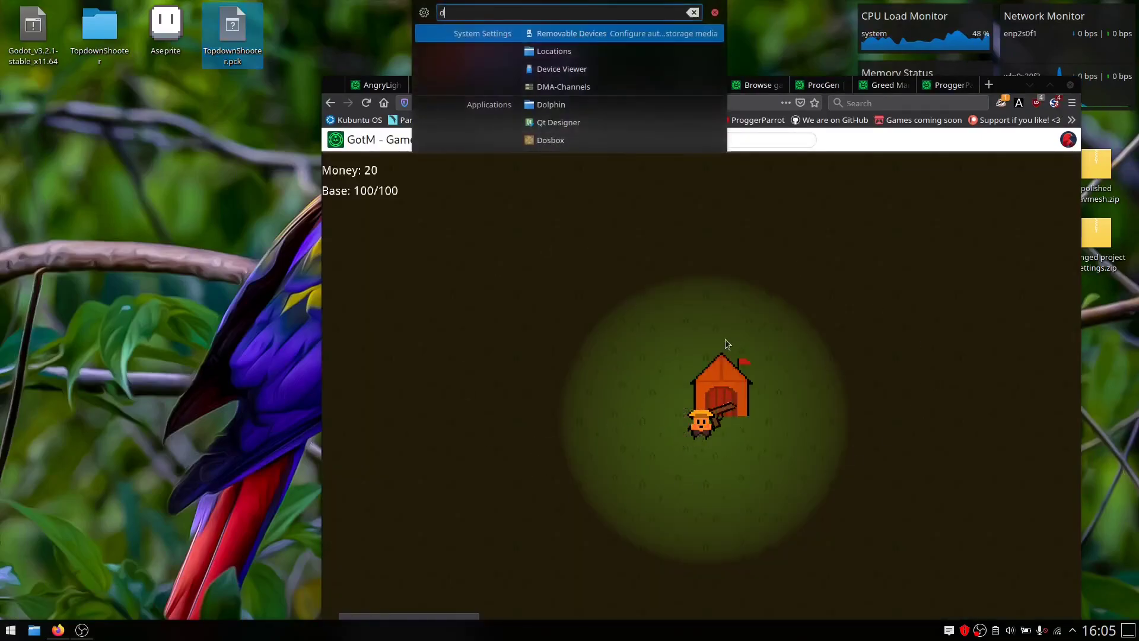
click(673, 388)
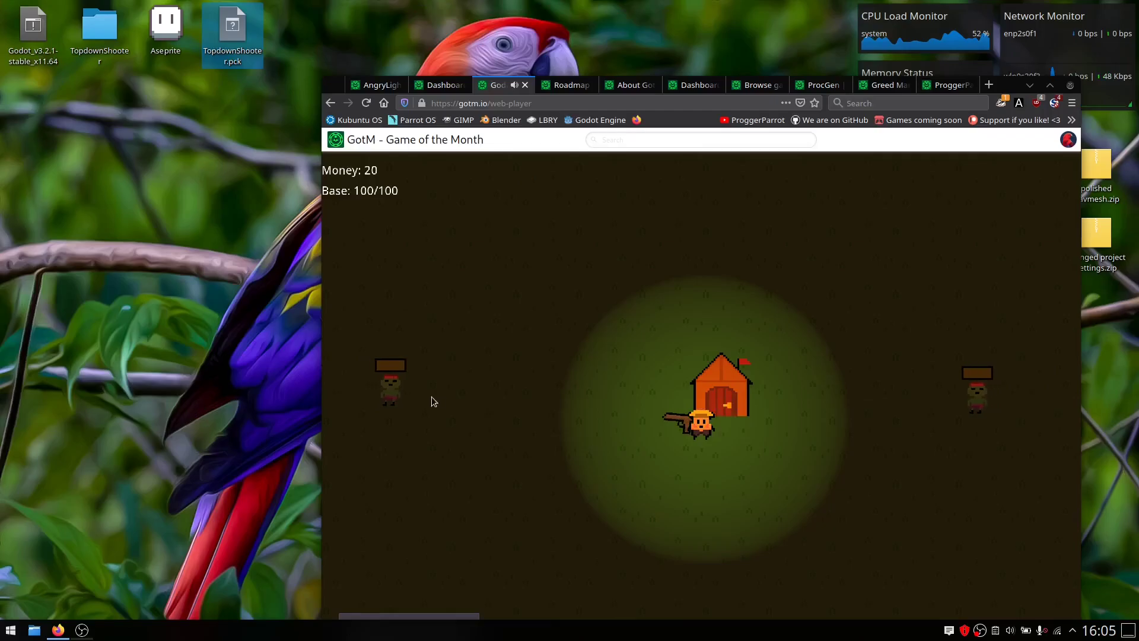
click(433, 397)
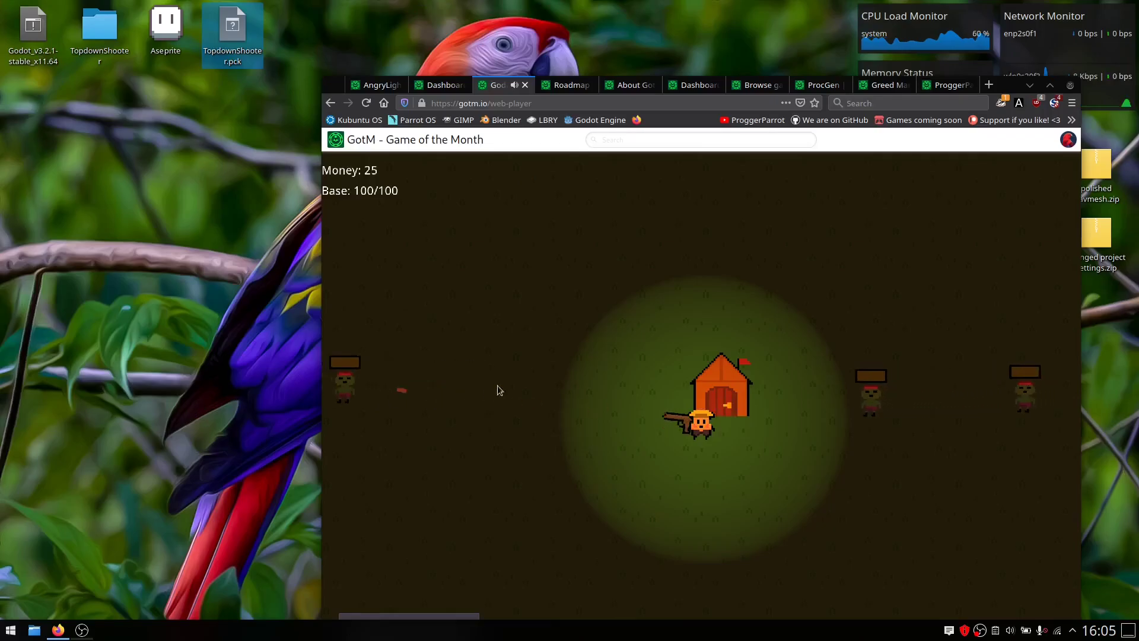
click(525, 85)
double_click(1003, 86)
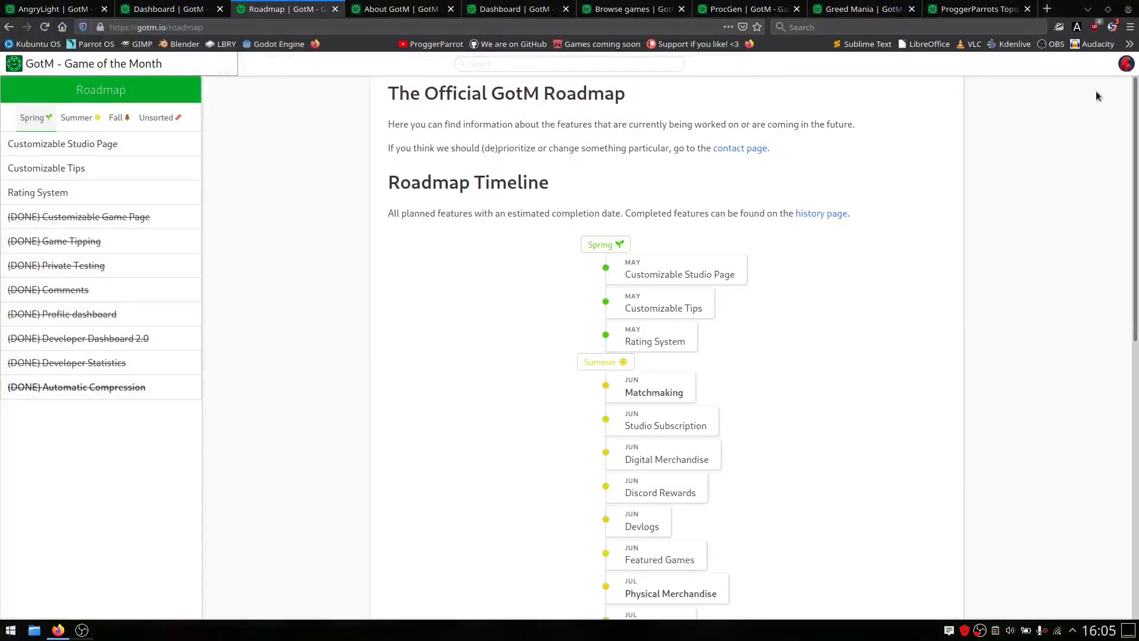
Scroll through the Roadmap's Spring, Summer and Fall features, then go to the About GotM page
scroll(952, 242, down, 4)
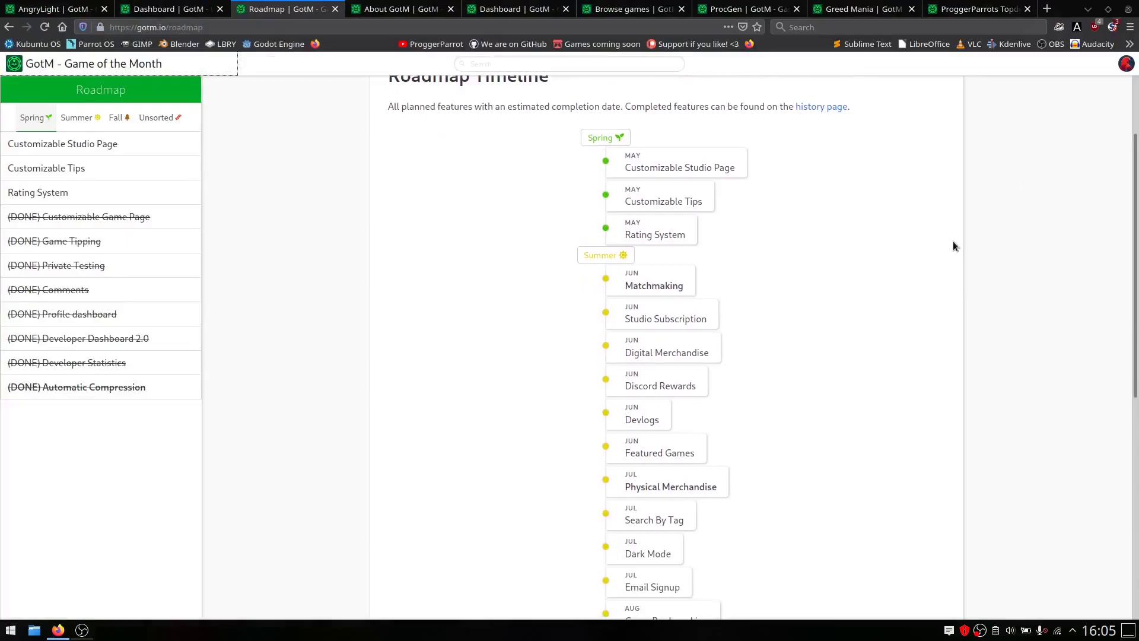
scroll(925, 242, down, 2)
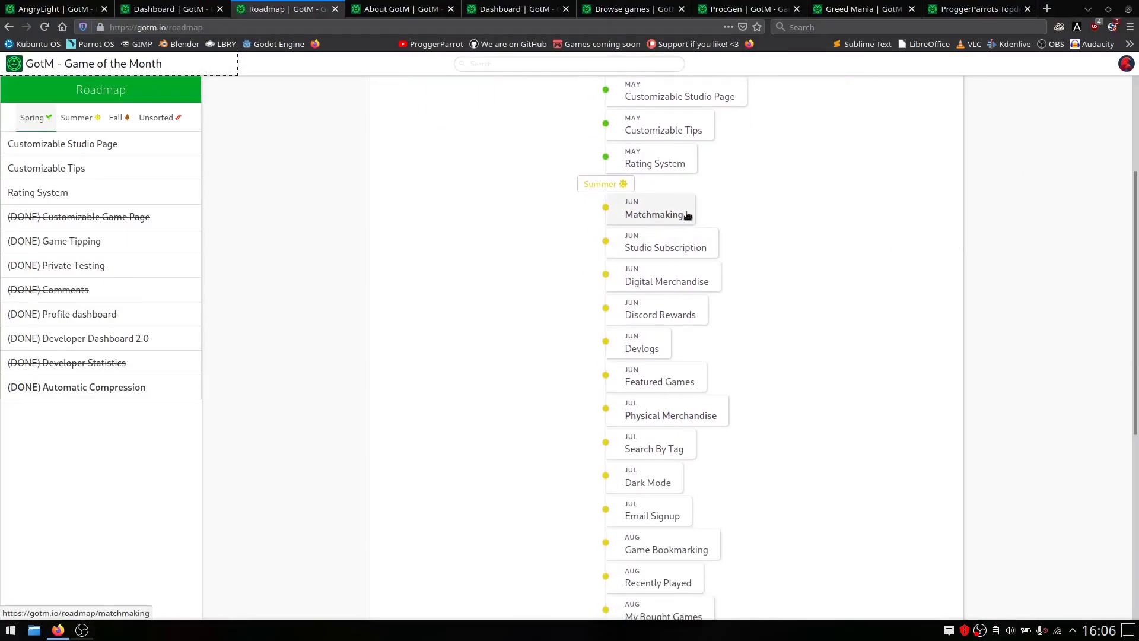
scroll(771, 267, down, 6)
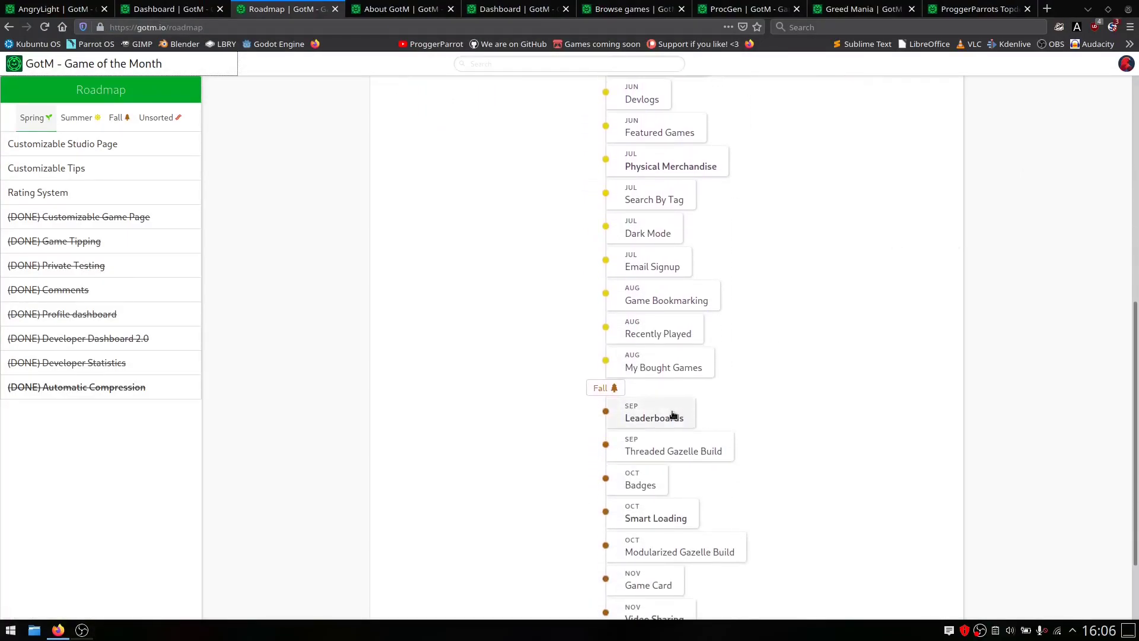
scroll(705, 411, down, 3)
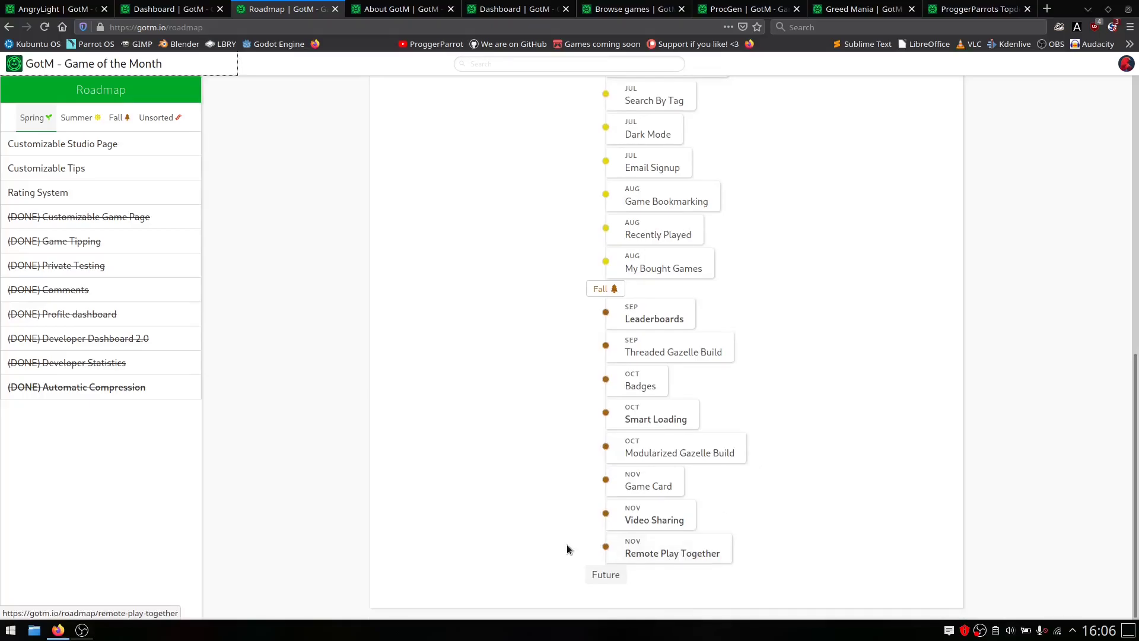
scroll(925, 493, up, 2)
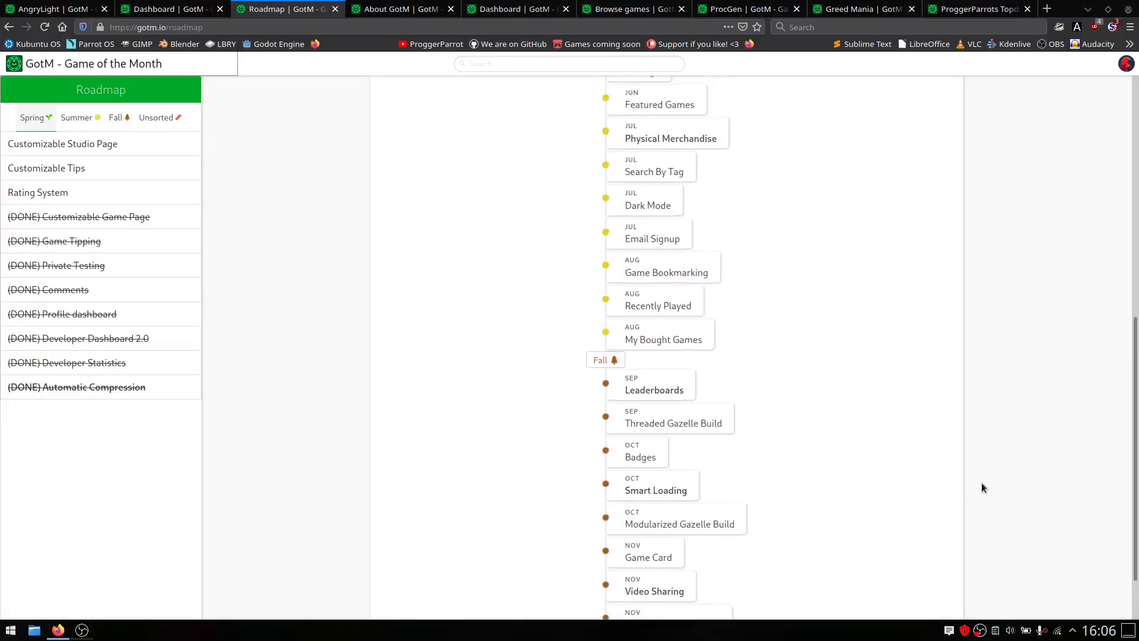
scroll(1001, 475, down, 1)
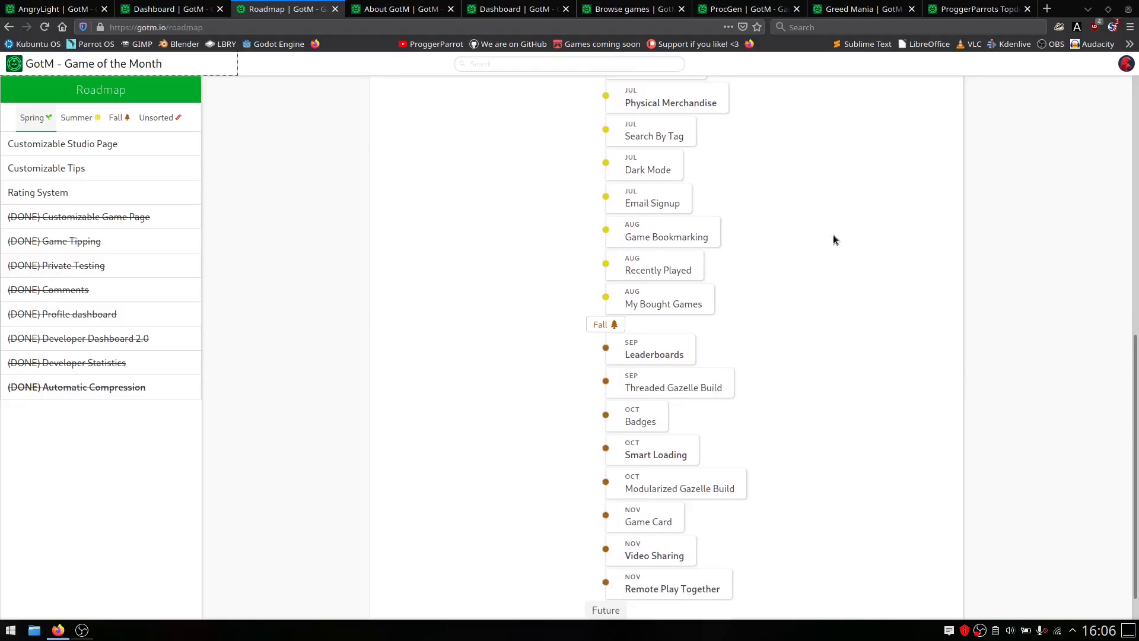
scroll(898, 188, up, 4)
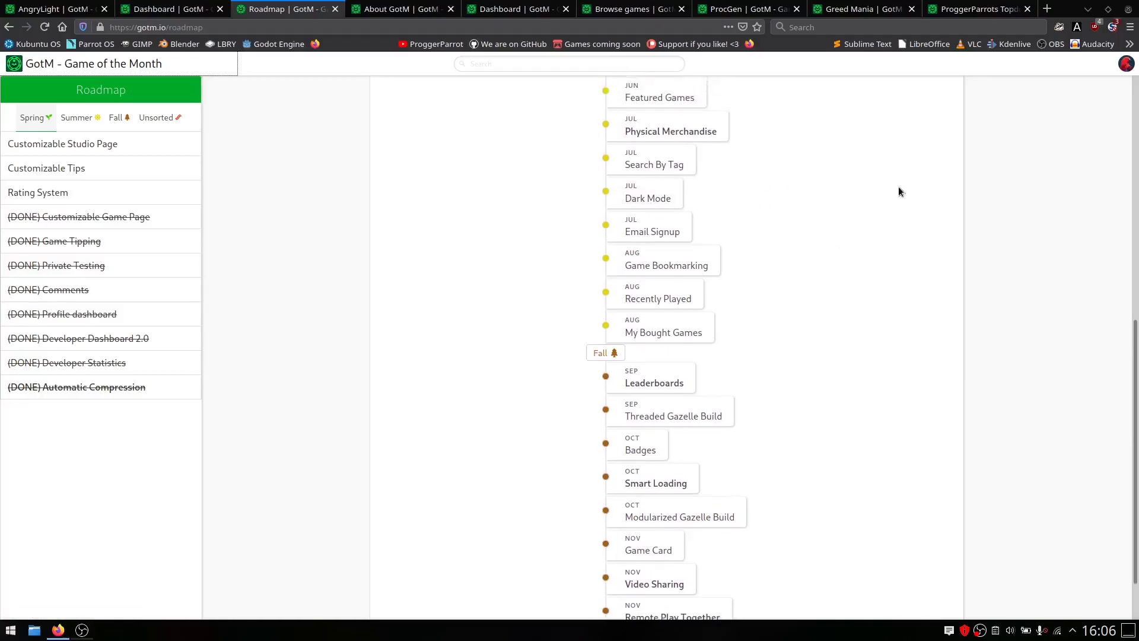
scroll(898, 191, up, 6)
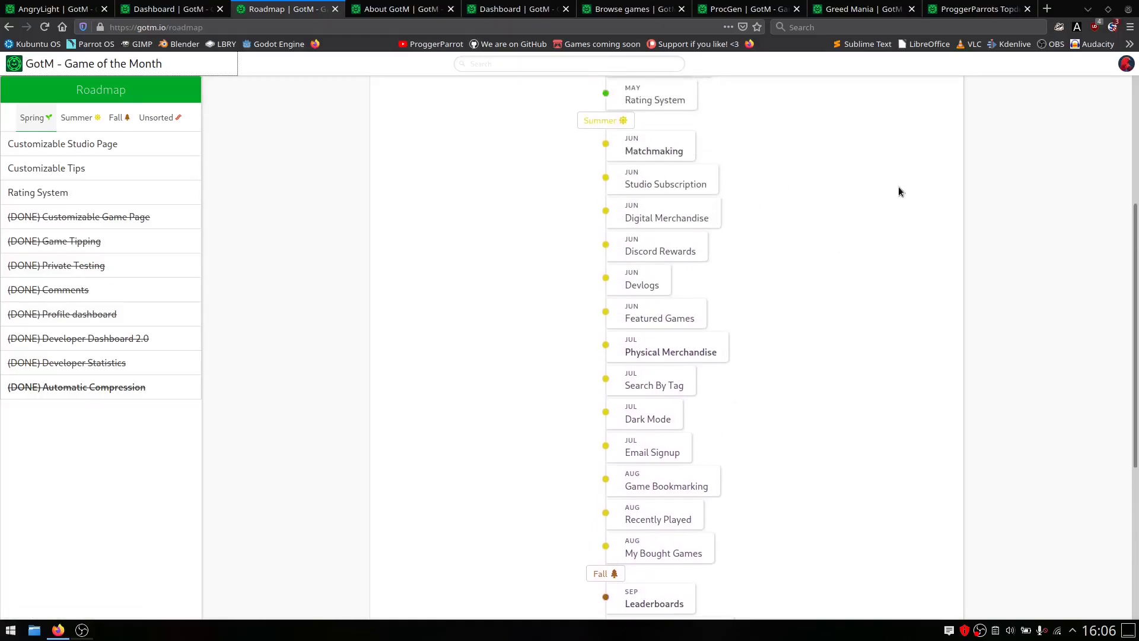
click(406, 13)
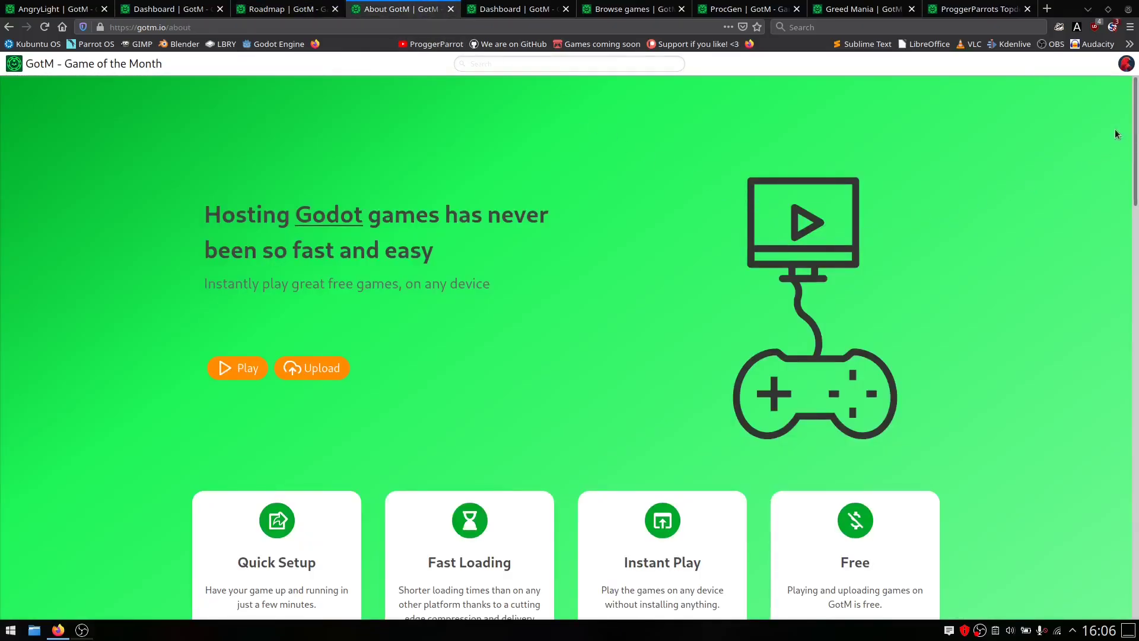
Scroll past Multiplayer, Optimized for Godot, Continually Updated and No Ads to the Unique Business Model cards
scroll(1117, 135, down, 4)
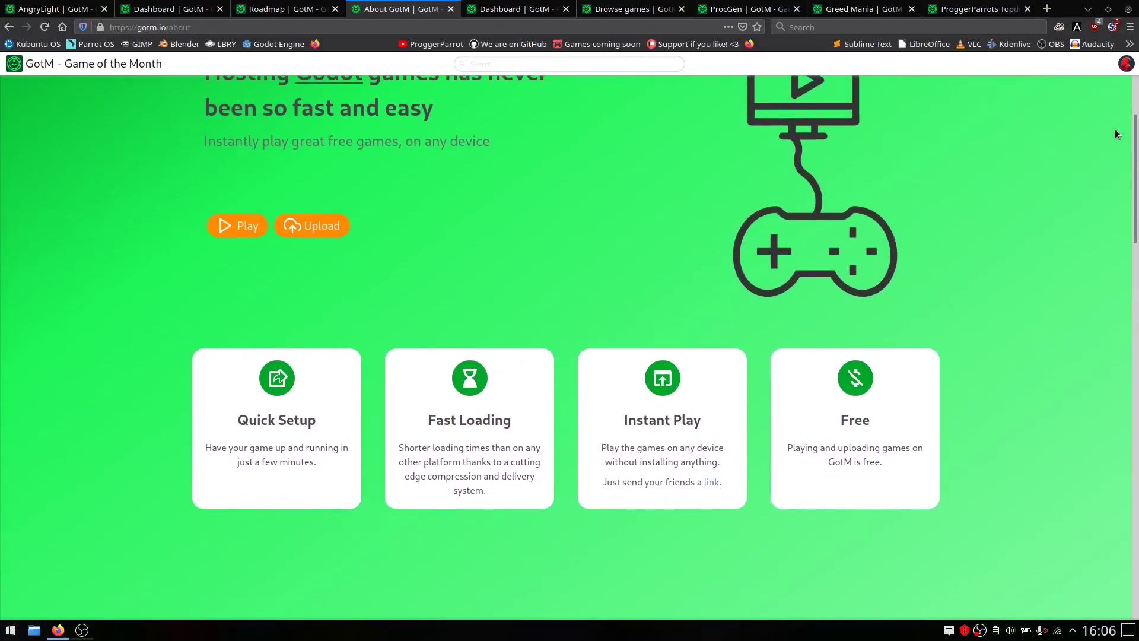
scroll(1117, 134, down, 1)
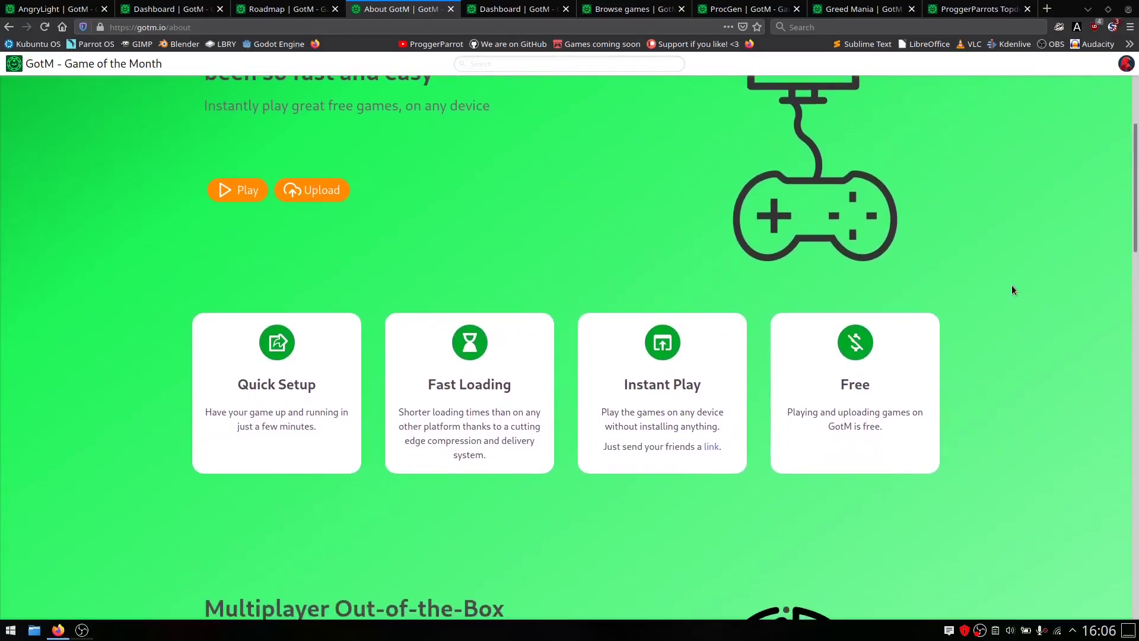
scroll(1012, 284, down, 9)
scroll(1013, 279, down, 4)
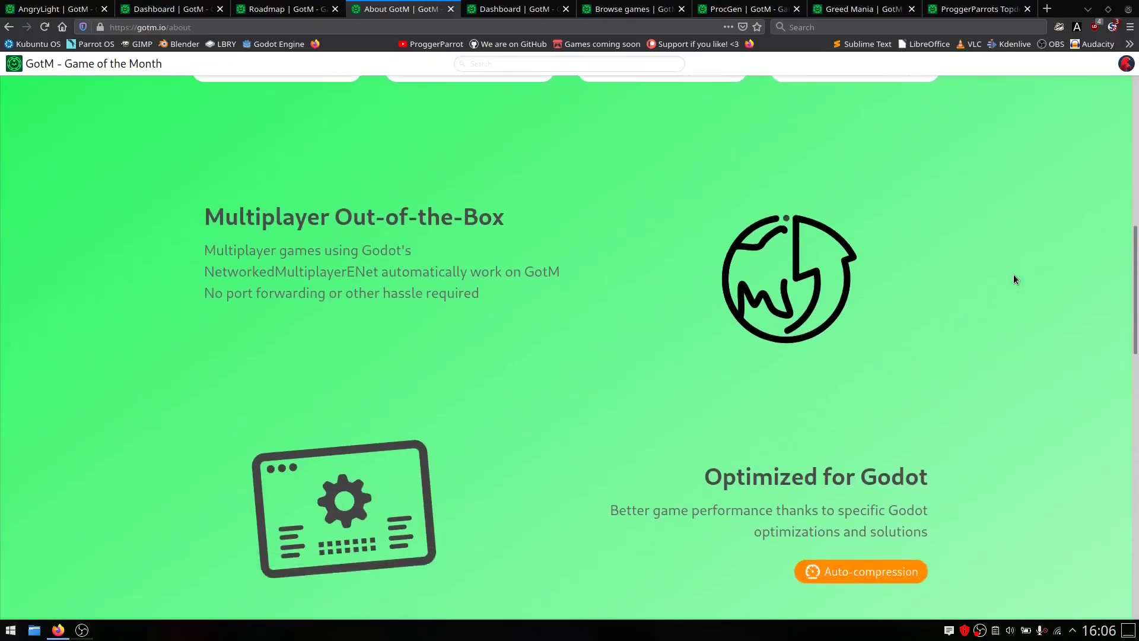
scroll(1015, 262, down, 12)
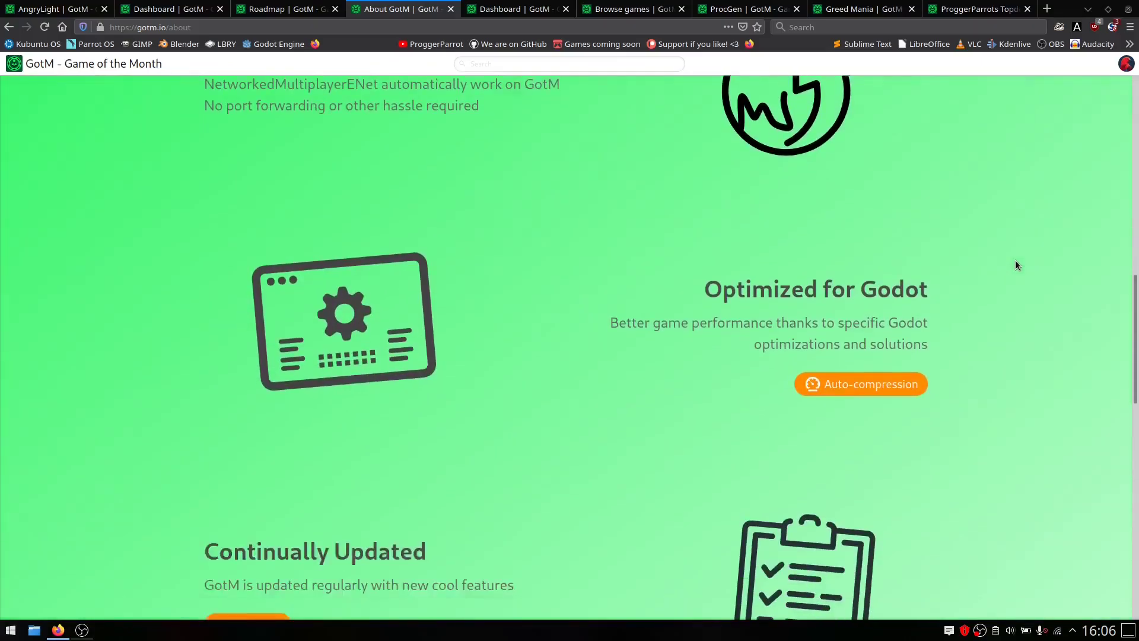
scroll(1015, 265, down, 1)
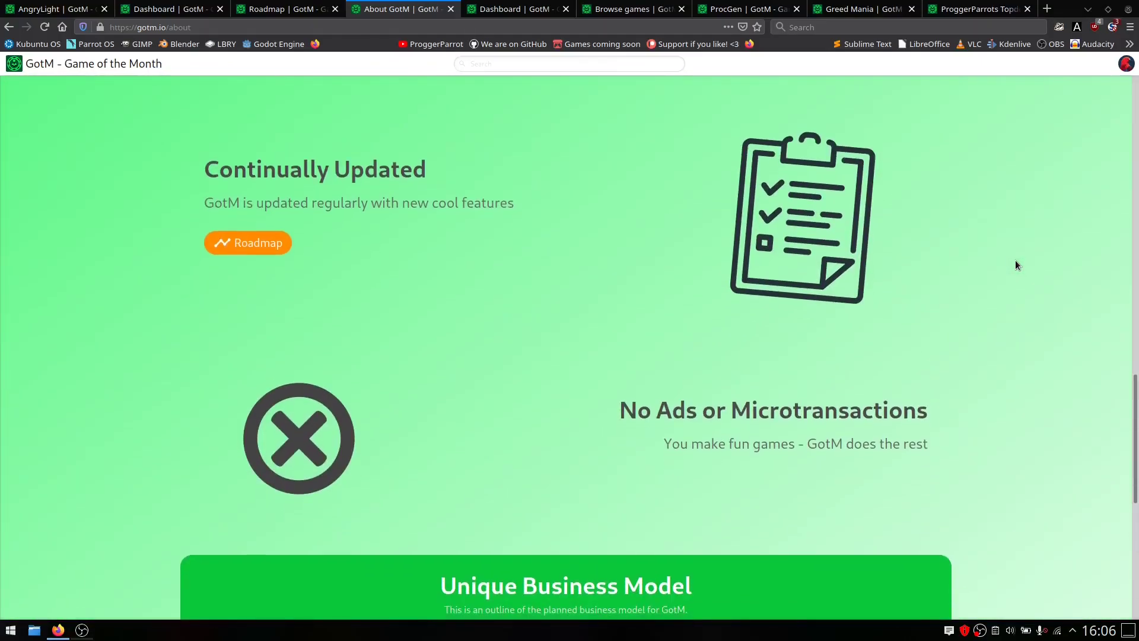
scroll(1016, 265, down, 10)
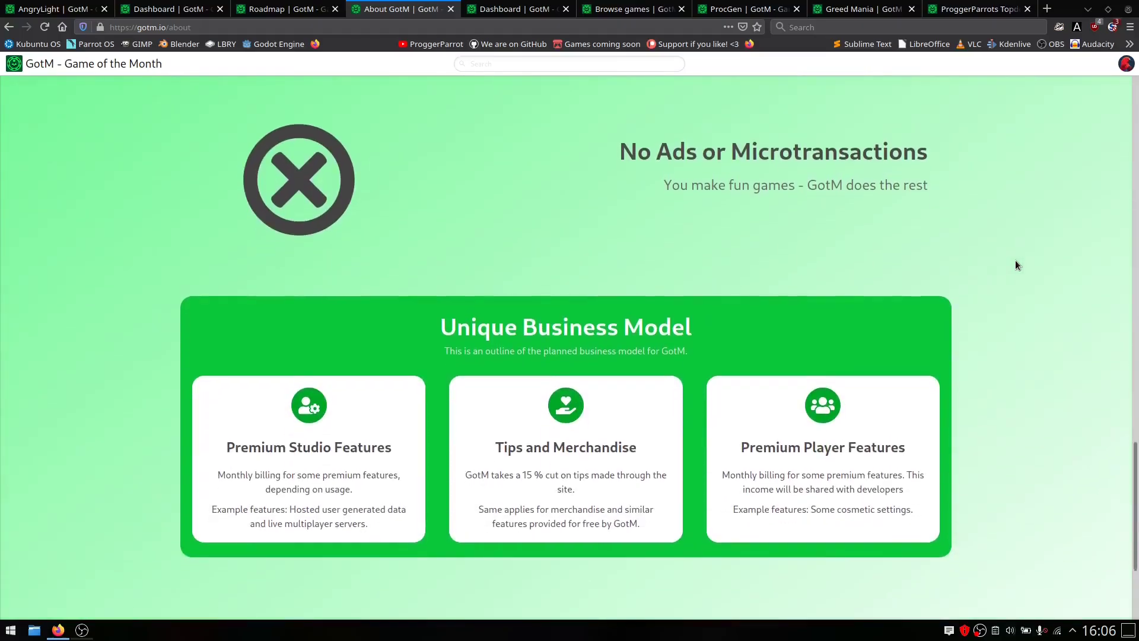
scroll(1016, 266, down, 2)
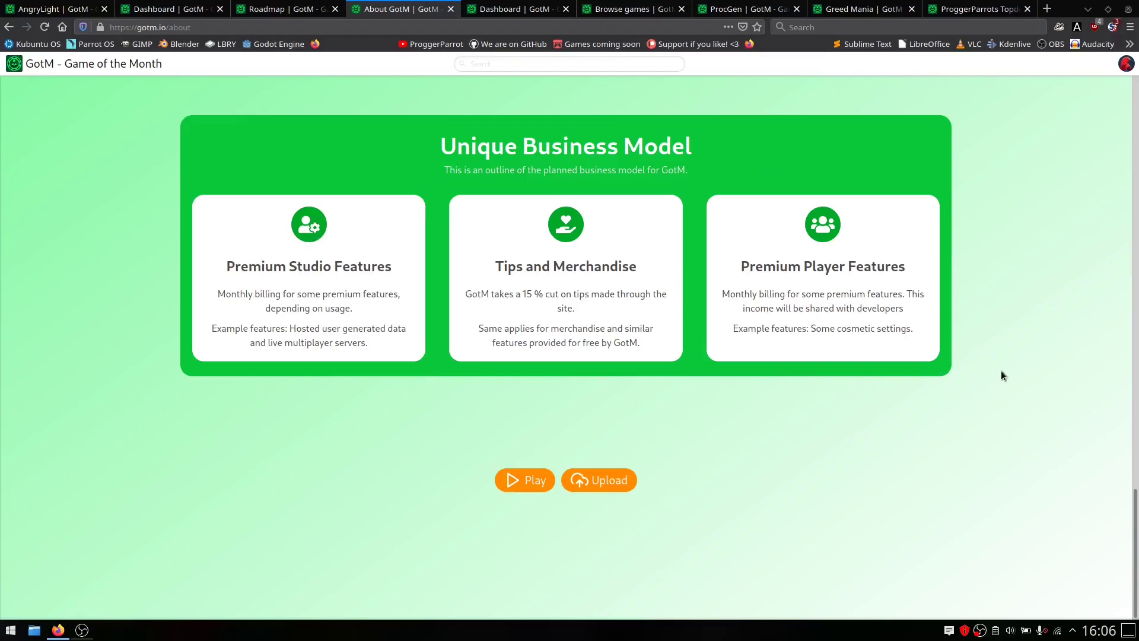
Open the dashboard's Advanced settings and switch between the topdown demo and version 2, cancelling a new game
click(503, 12)
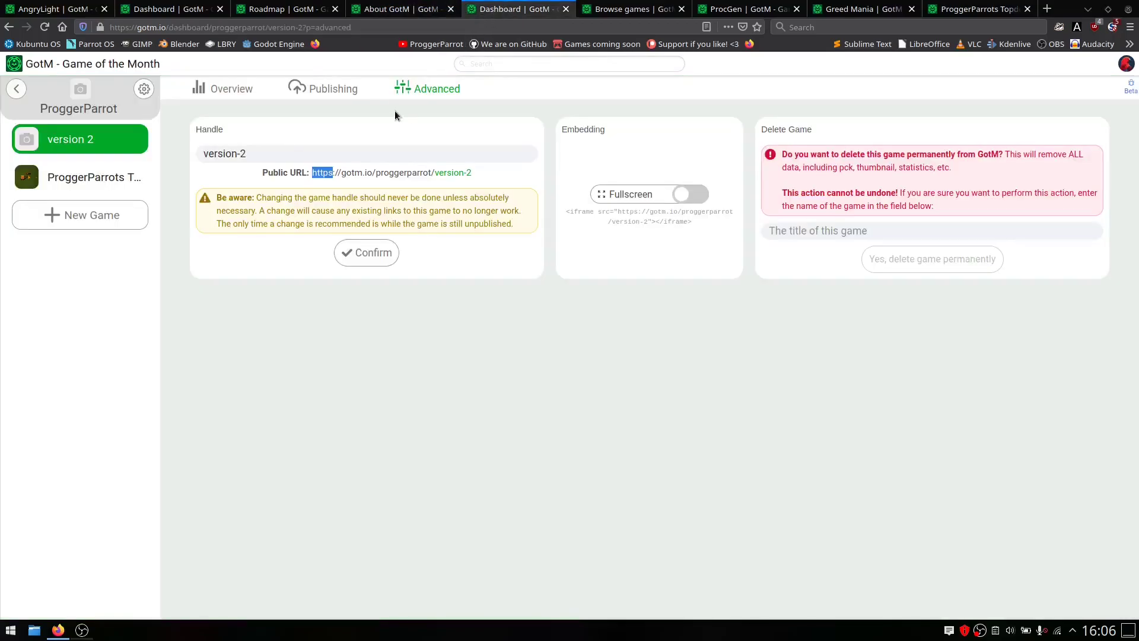
click(77, 178)
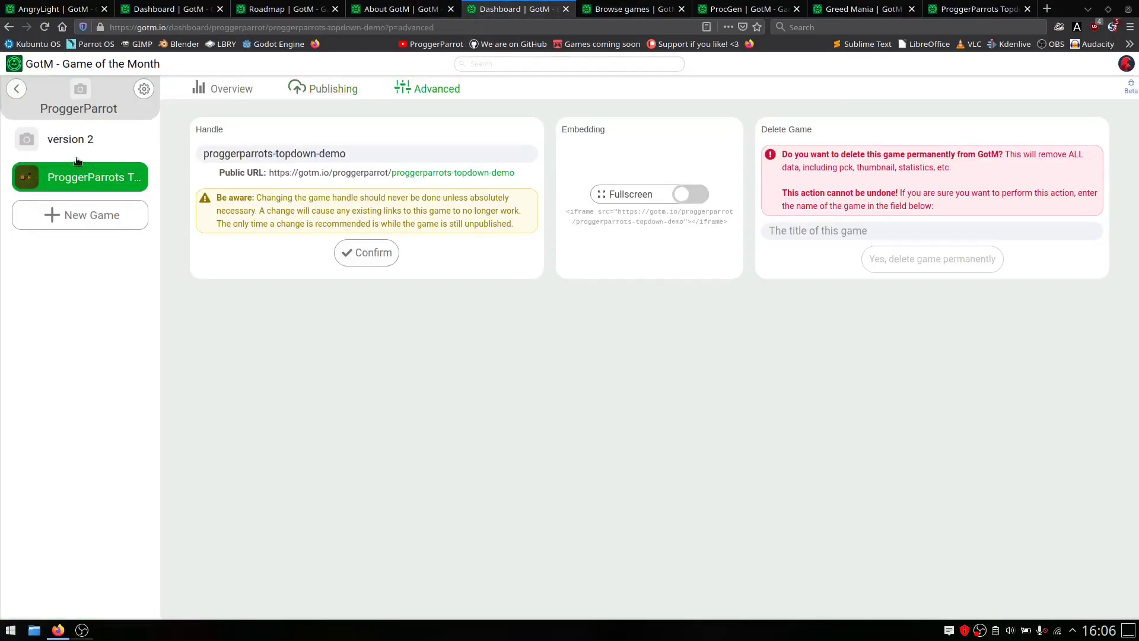
click(87, 148)
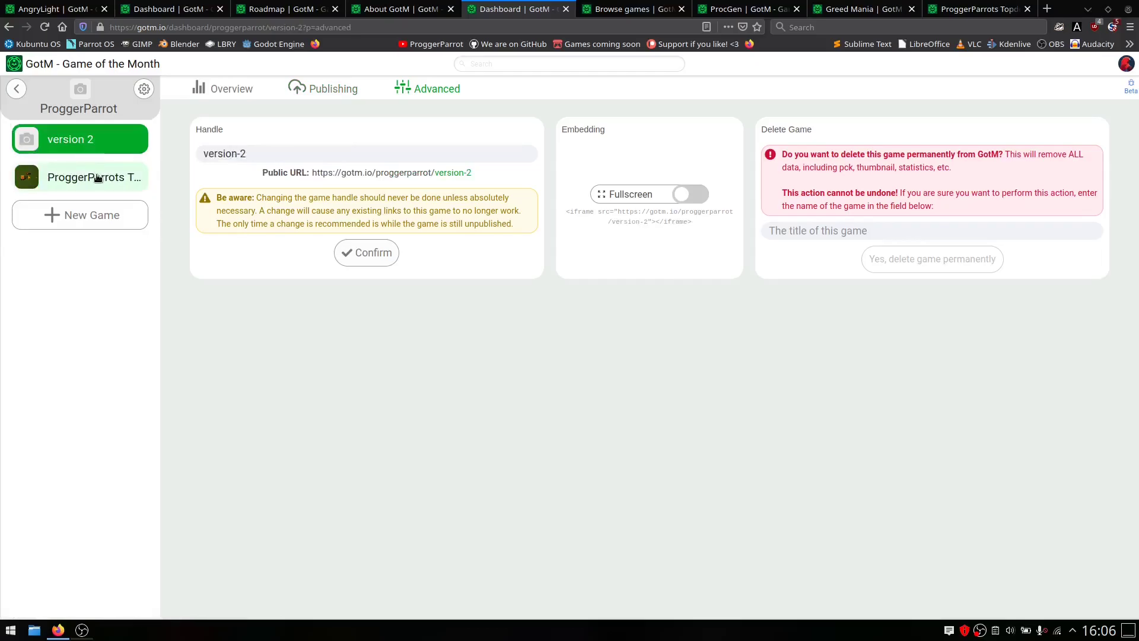
click(97, 177)
click(87, 211)
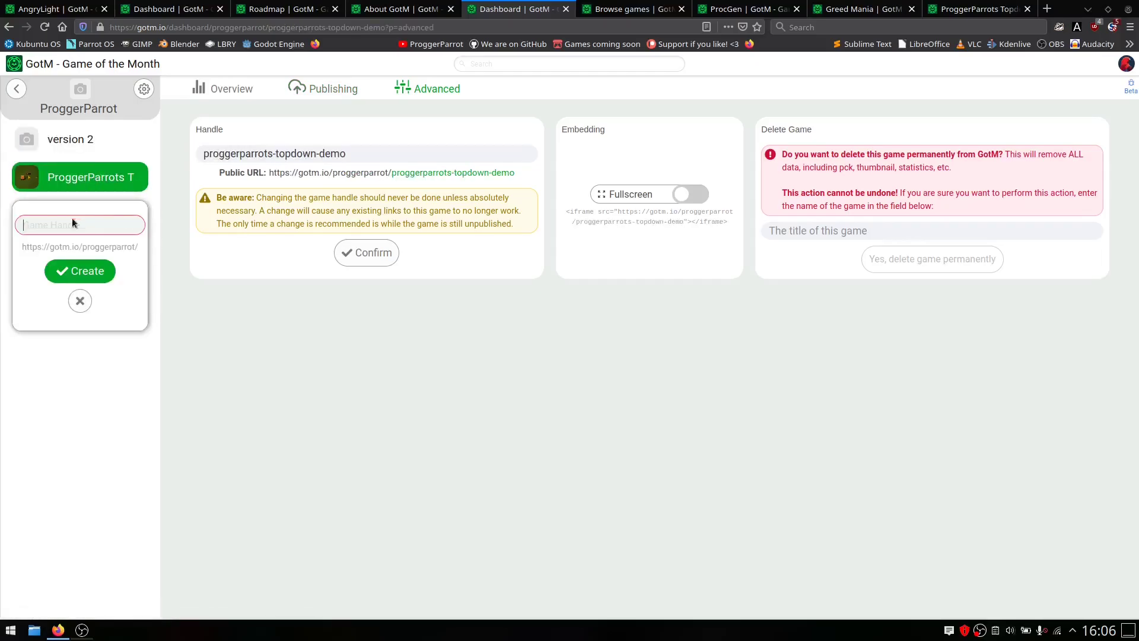
click(78, 293)
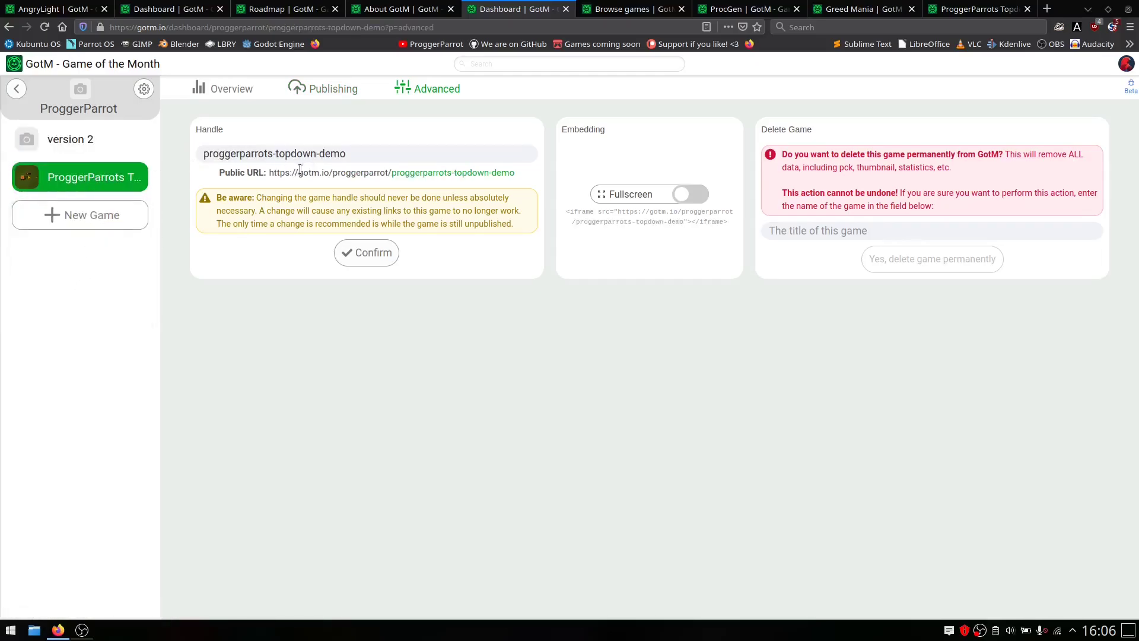
Highlight the topdown demo's public URL, then show version 2's settings and highlight its public URL
drag(300, 171, 507, 172)
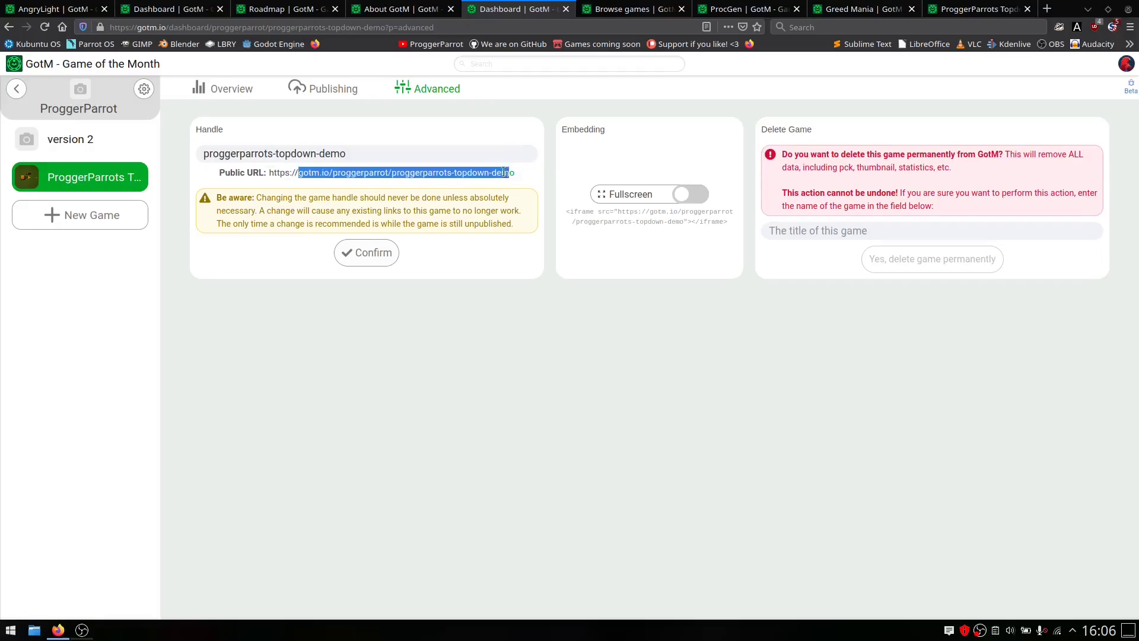
click(84, 141)
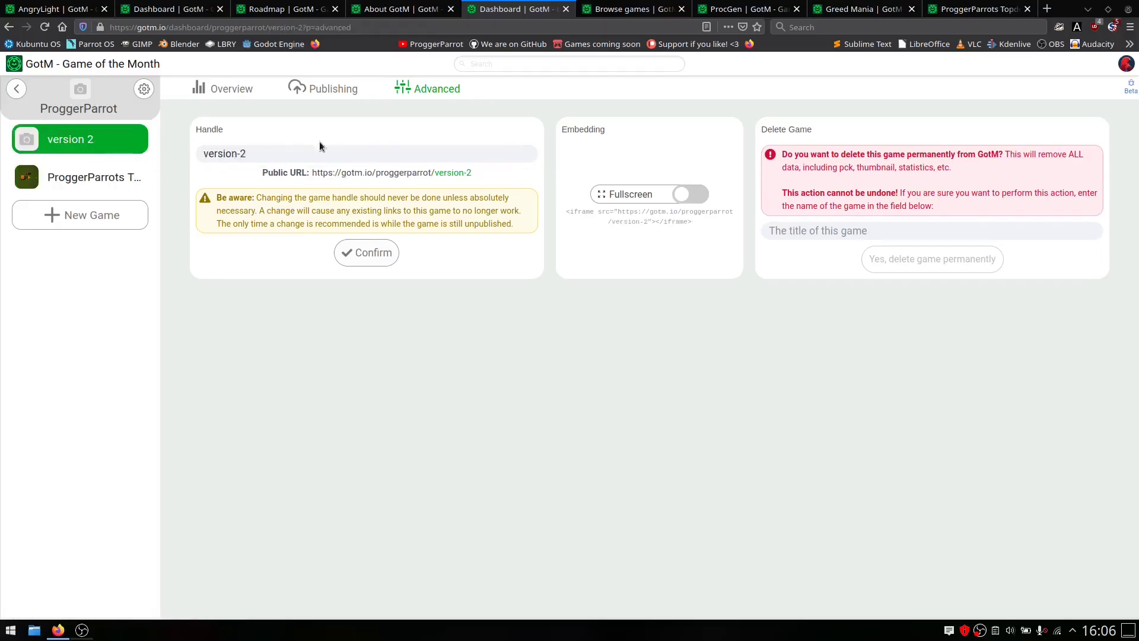
triple_click(497, 170)
click(478, 171)
triple_click(481, 169)
click(482, 169)
Scroll down through the Browse games Top games grid and back up
click(625, 9)
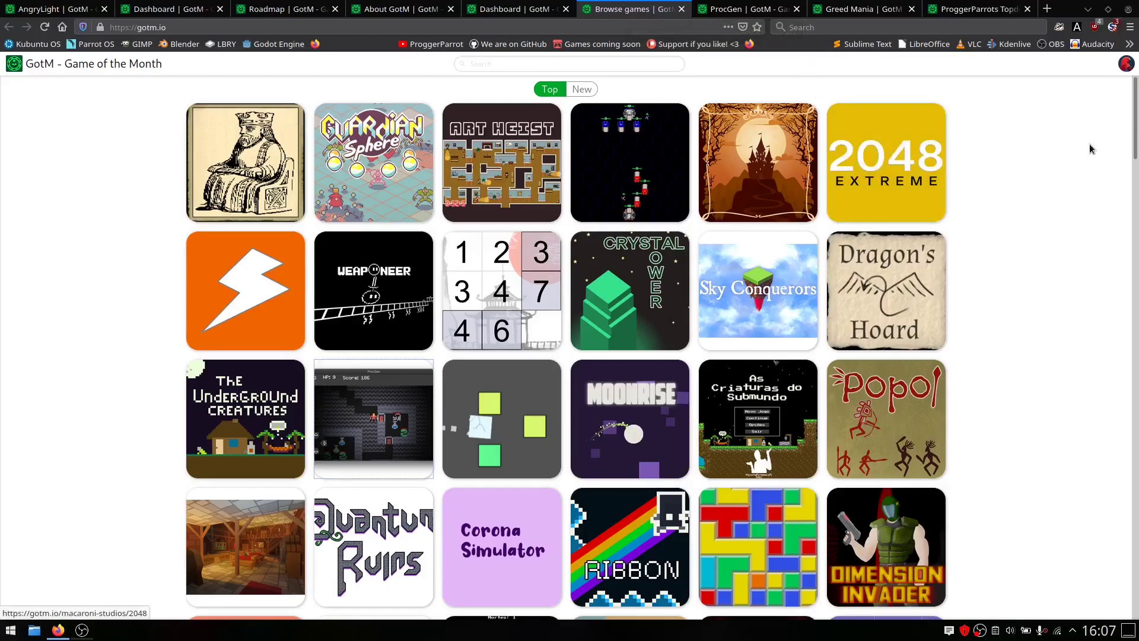
scroll(1094, 149, down, 1)
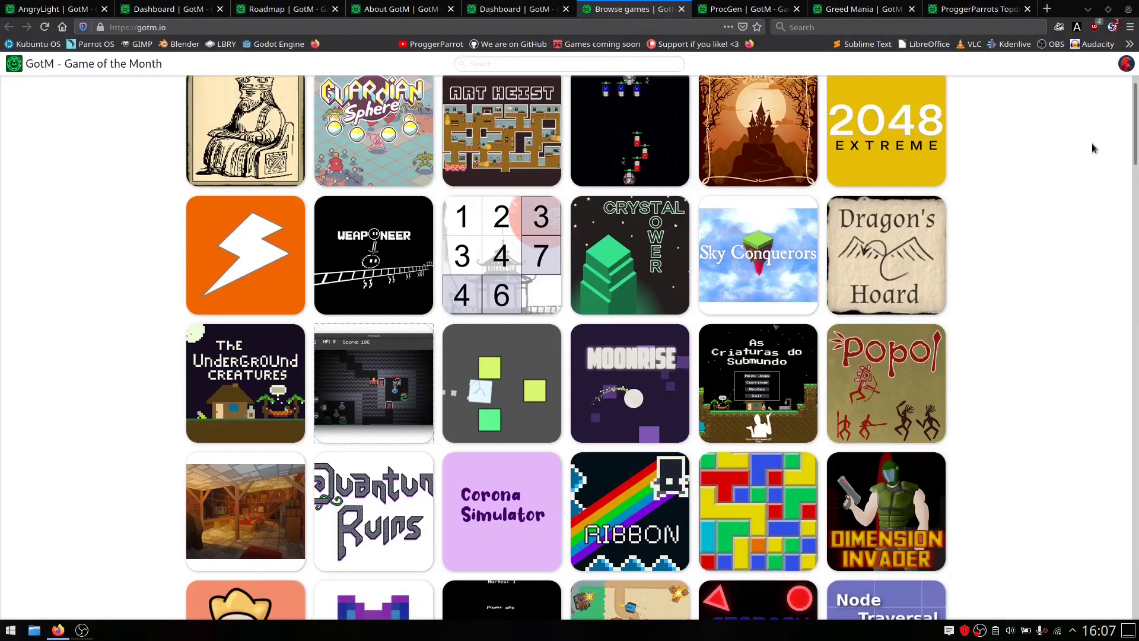
scroll(1094, 149, down, 4)
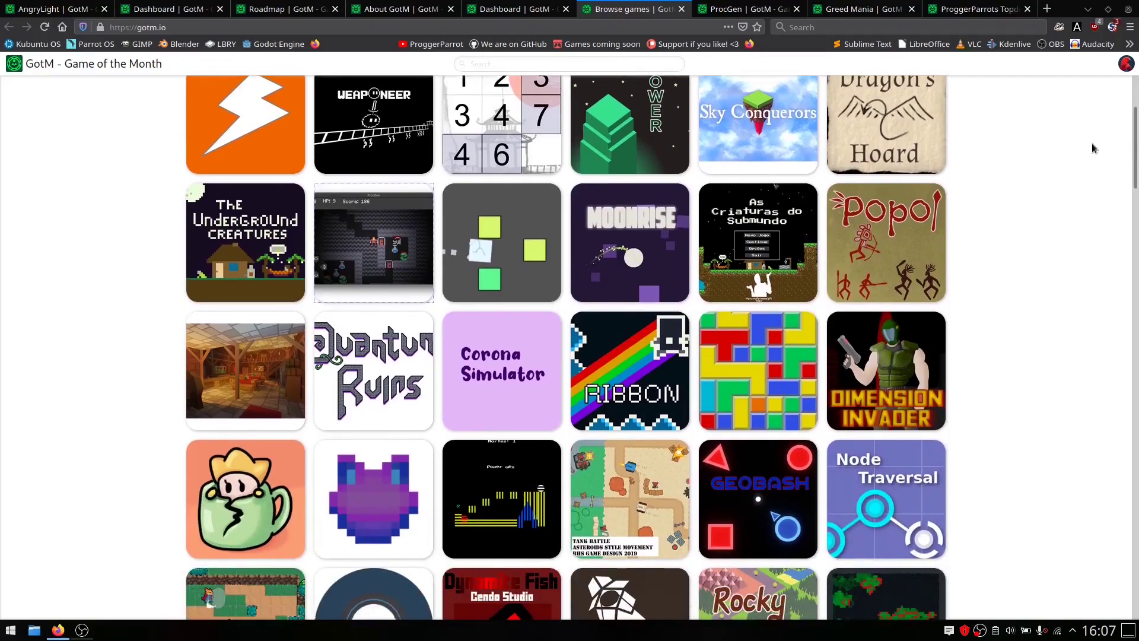
scroll(1091, 149, down, 6)
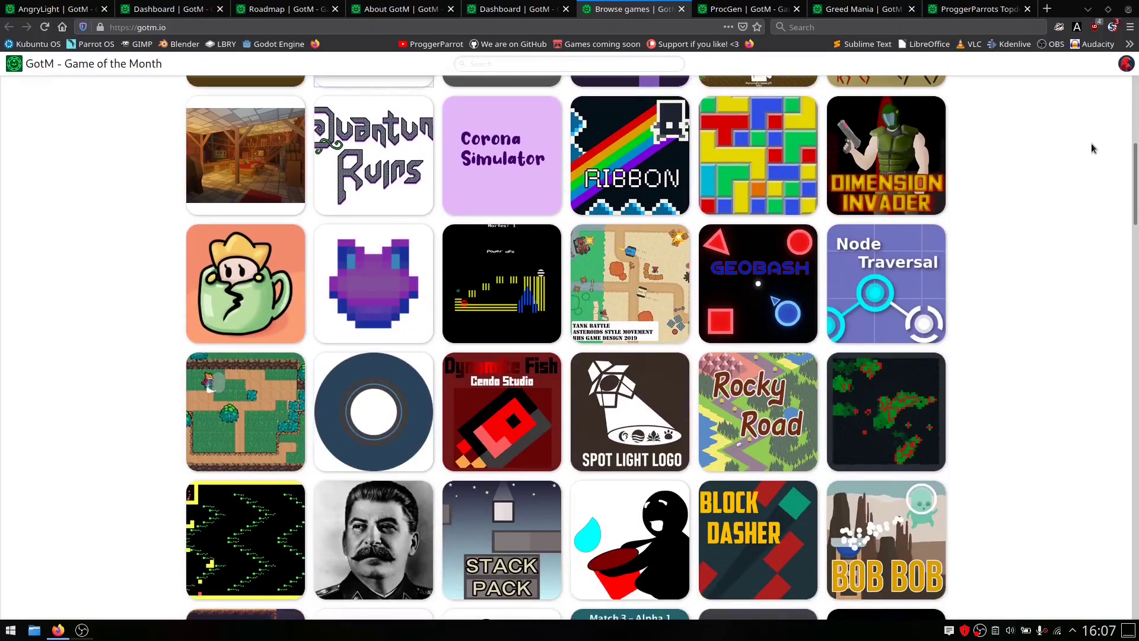
scroll(1091, 144, down, 4)
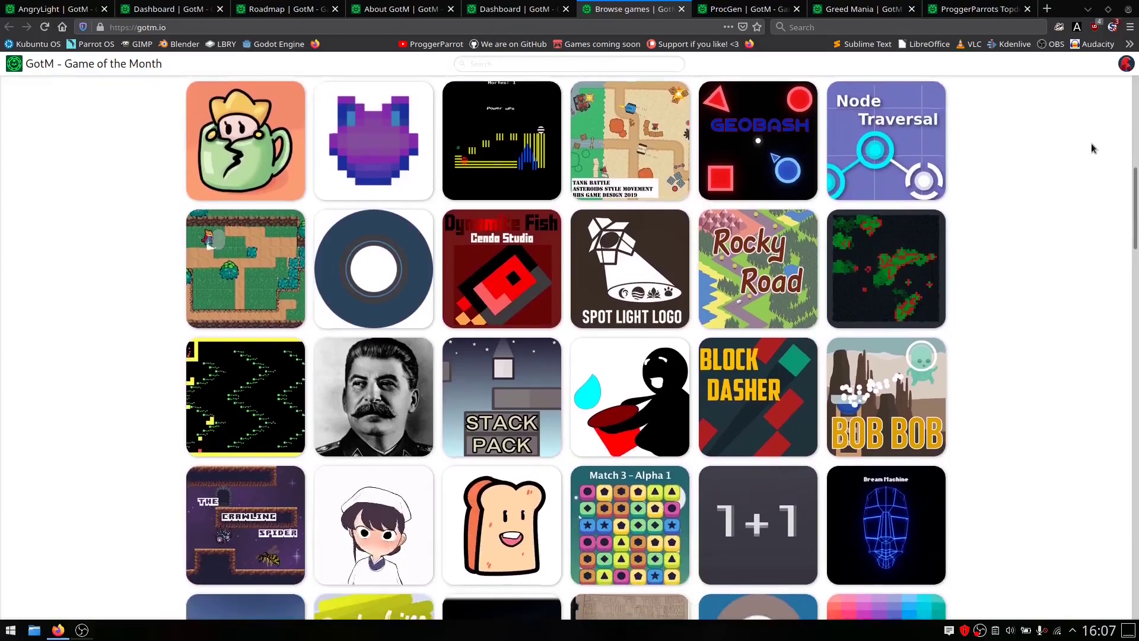
scroll(1091, 143, down, 5)
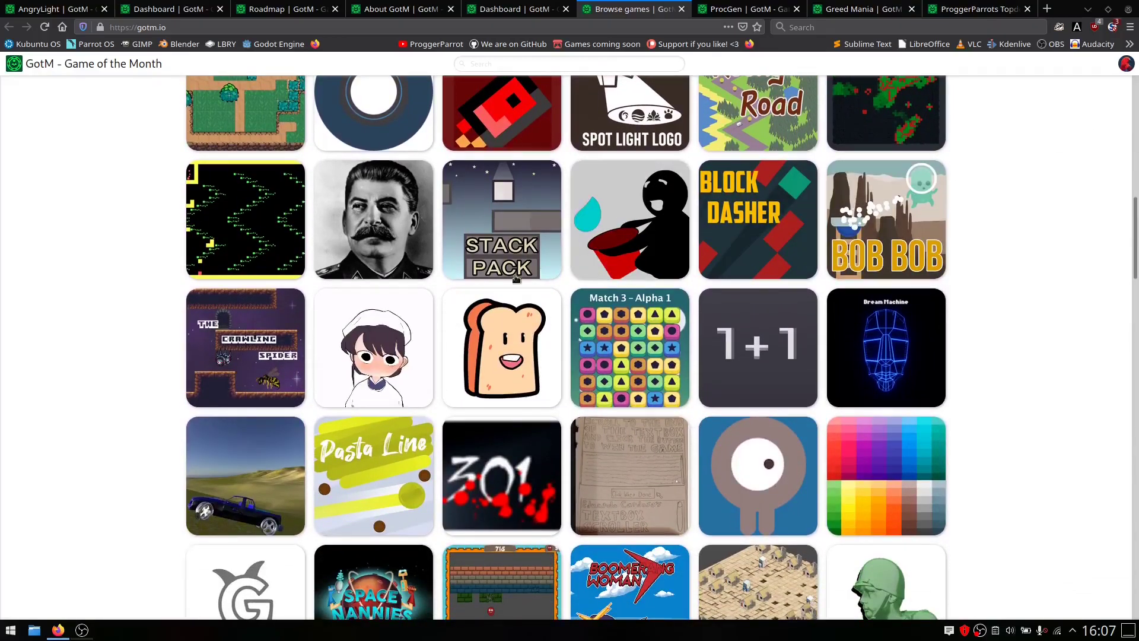
scroll(112, 264, down, 6)
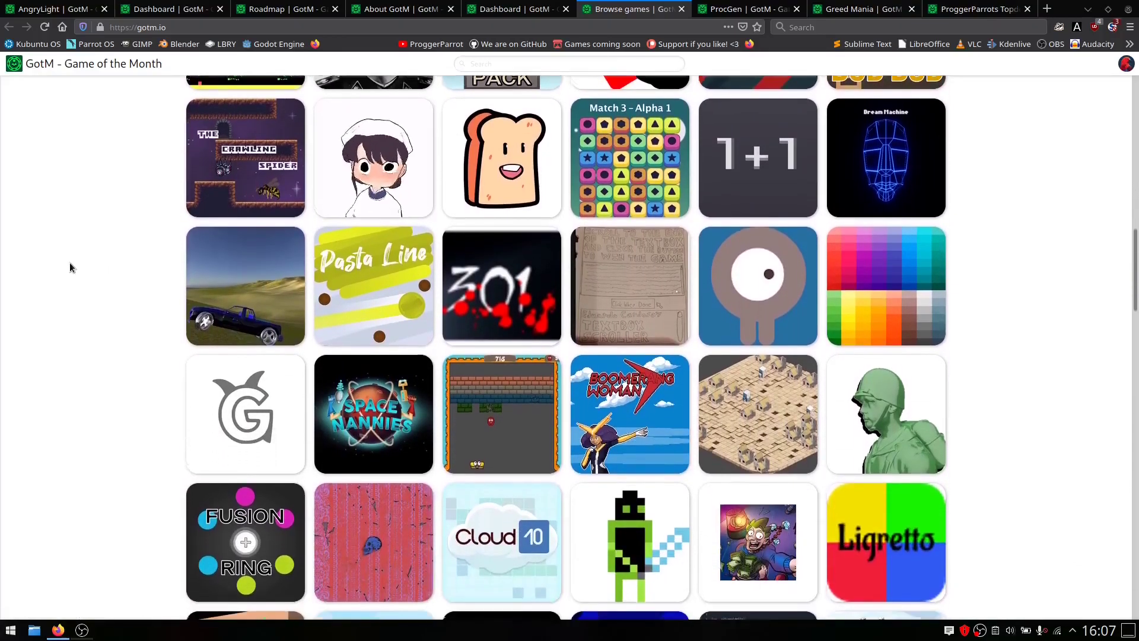
scroll(73, 253, down, 11)
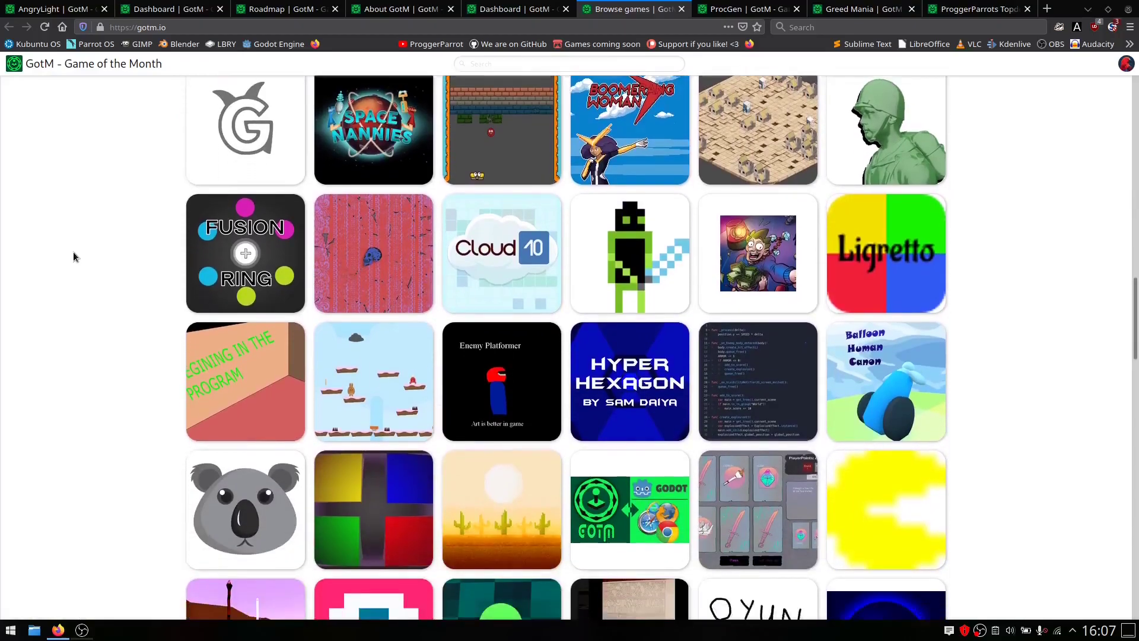
scroll(73, 256, down, 8)
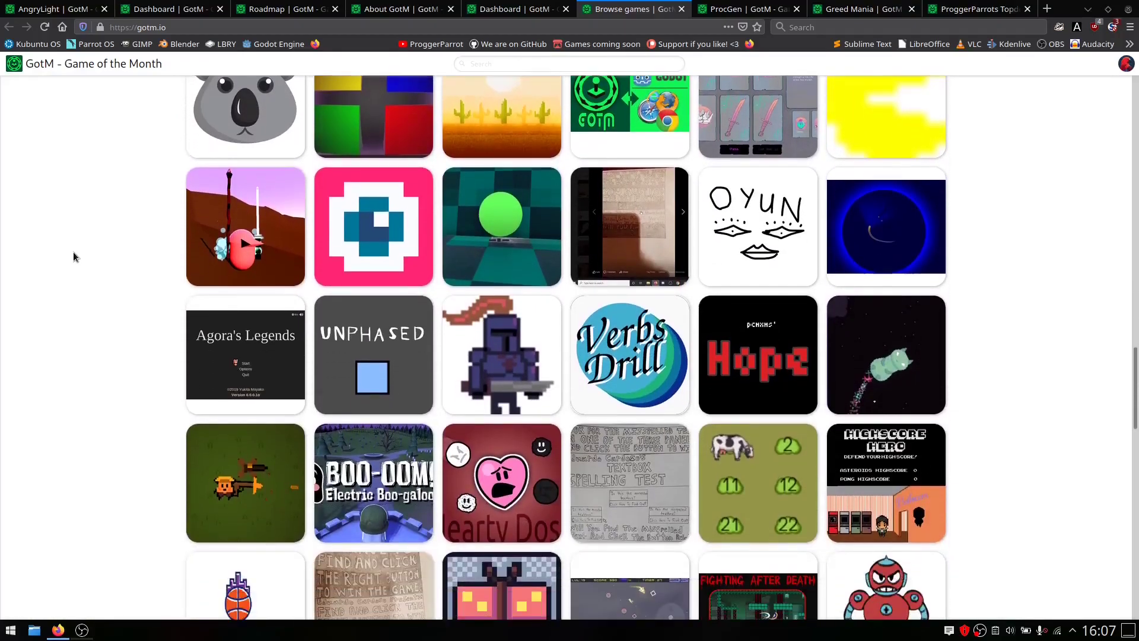
scroll(73, 253, down, 10)
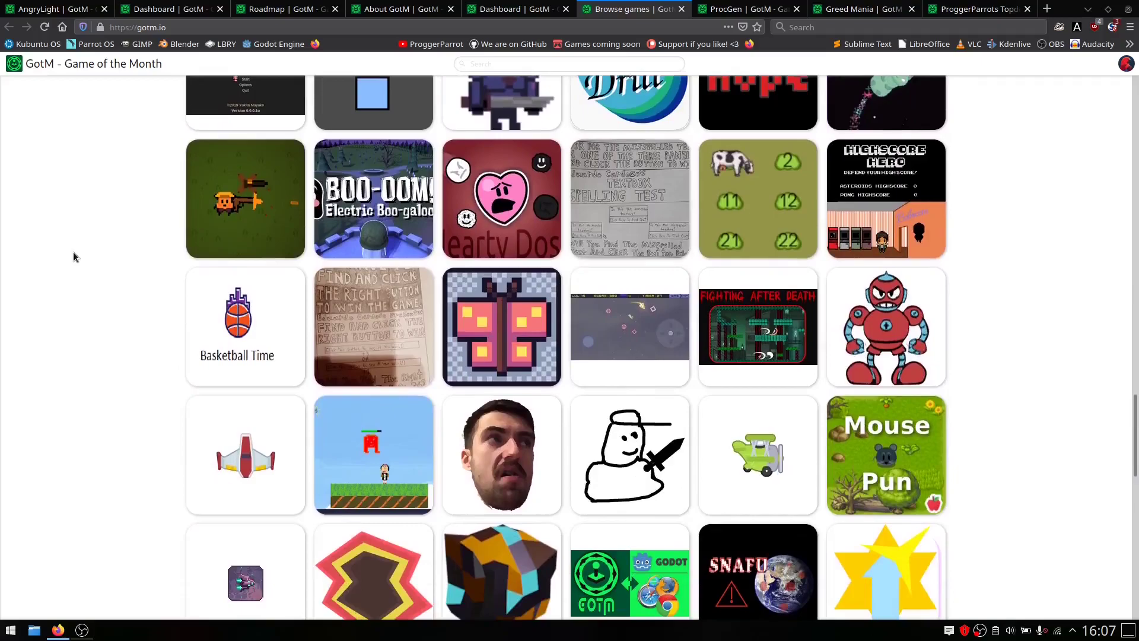
scroll(74, 256, down, 10)
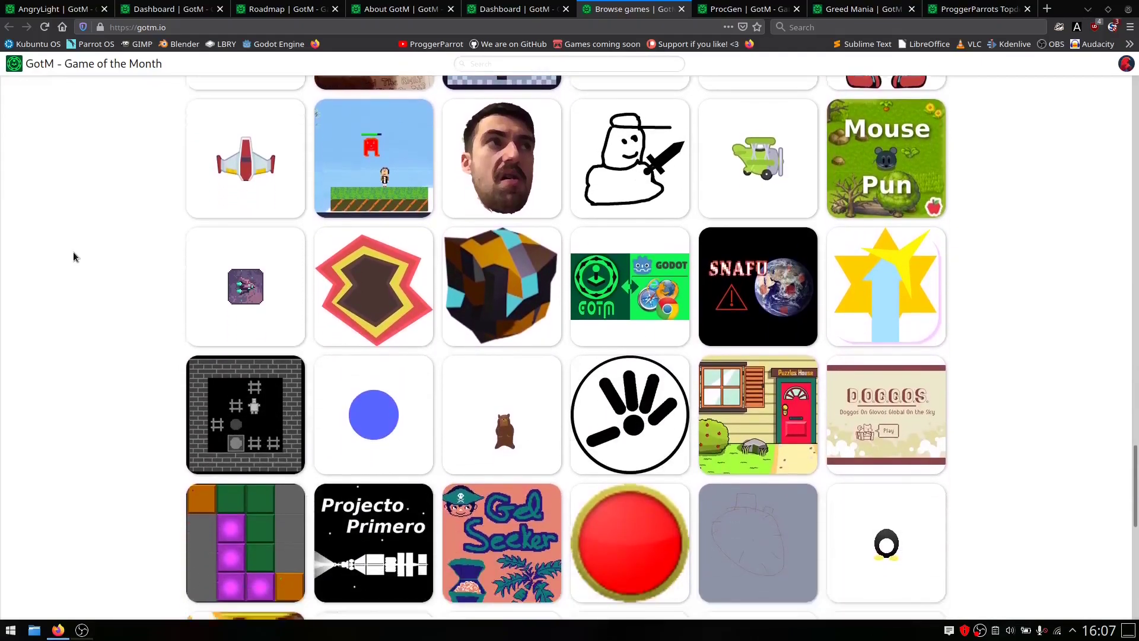
scroll(73, 256, down, 8)
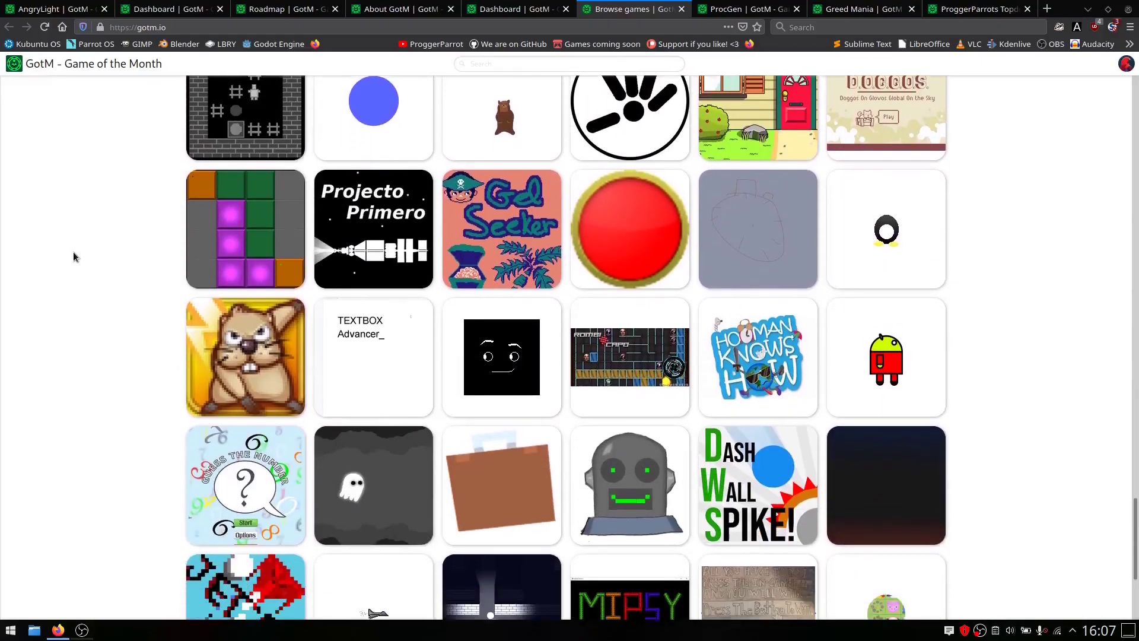
scroll(73, 257, down, 5)
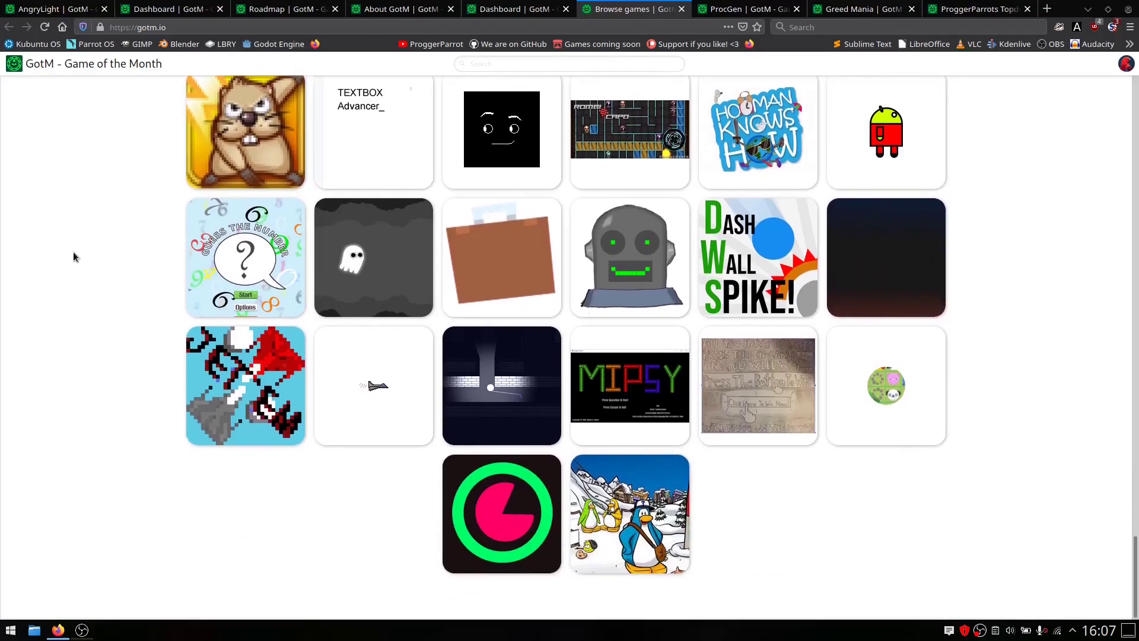
scroll(73, 255, up, 8)
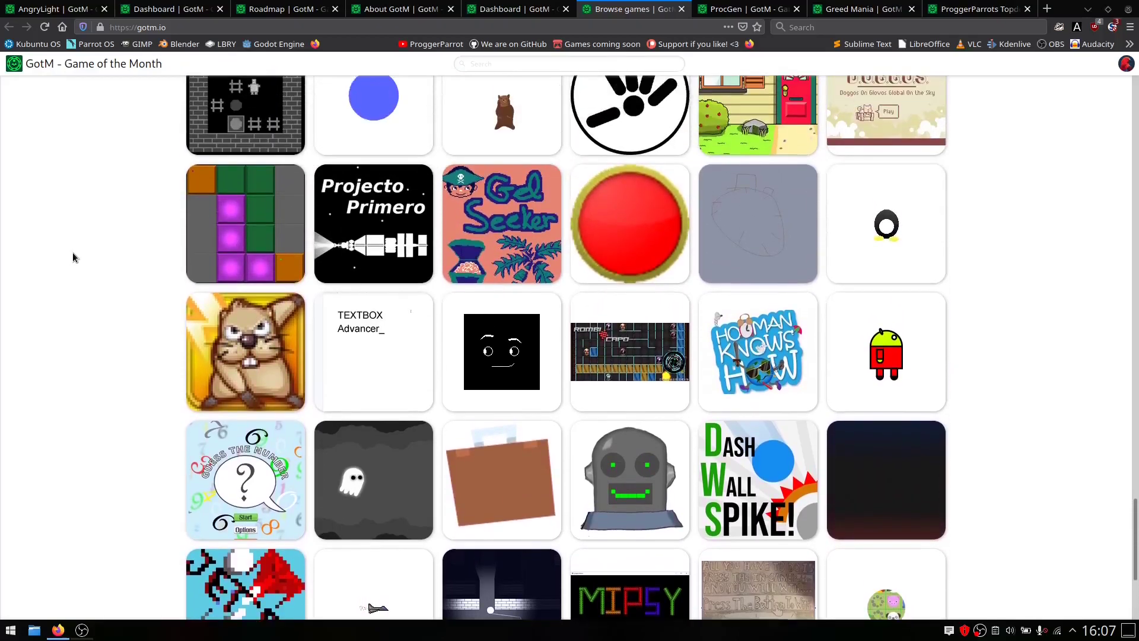
scroll(73, 251, up, 20)
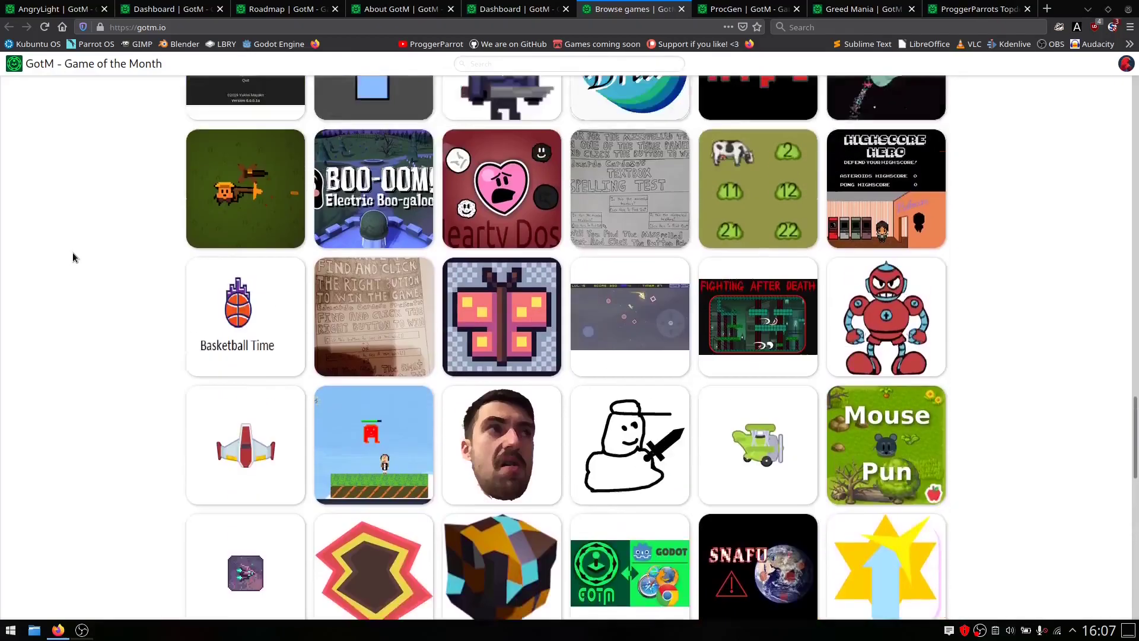
scroll(73, 251, up, 16)
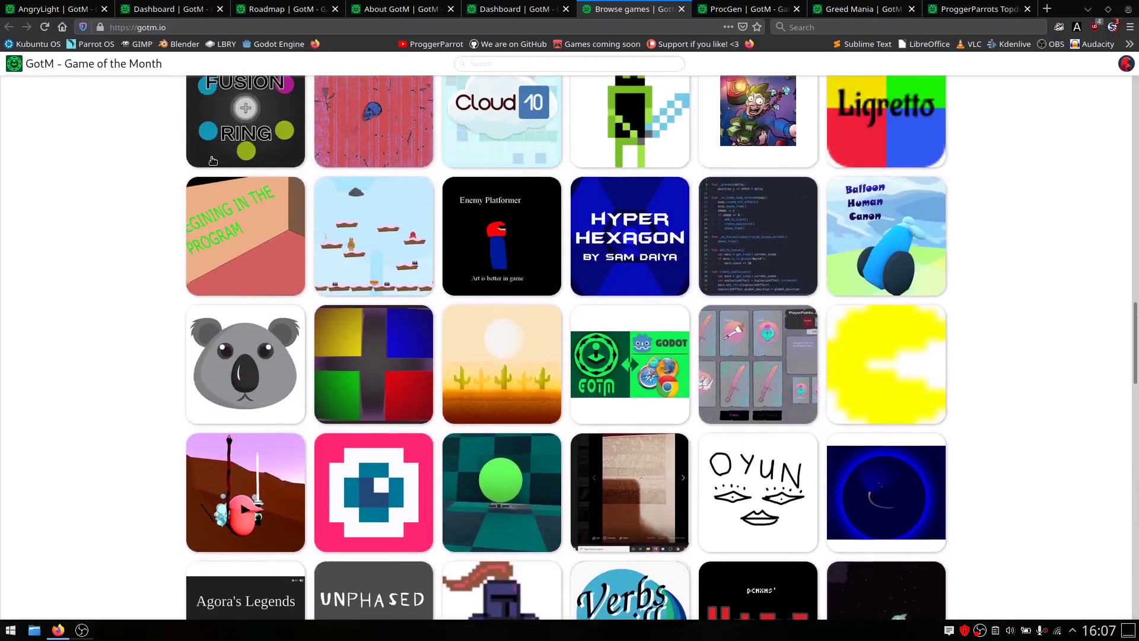
scroll(179, 163, up, 20)
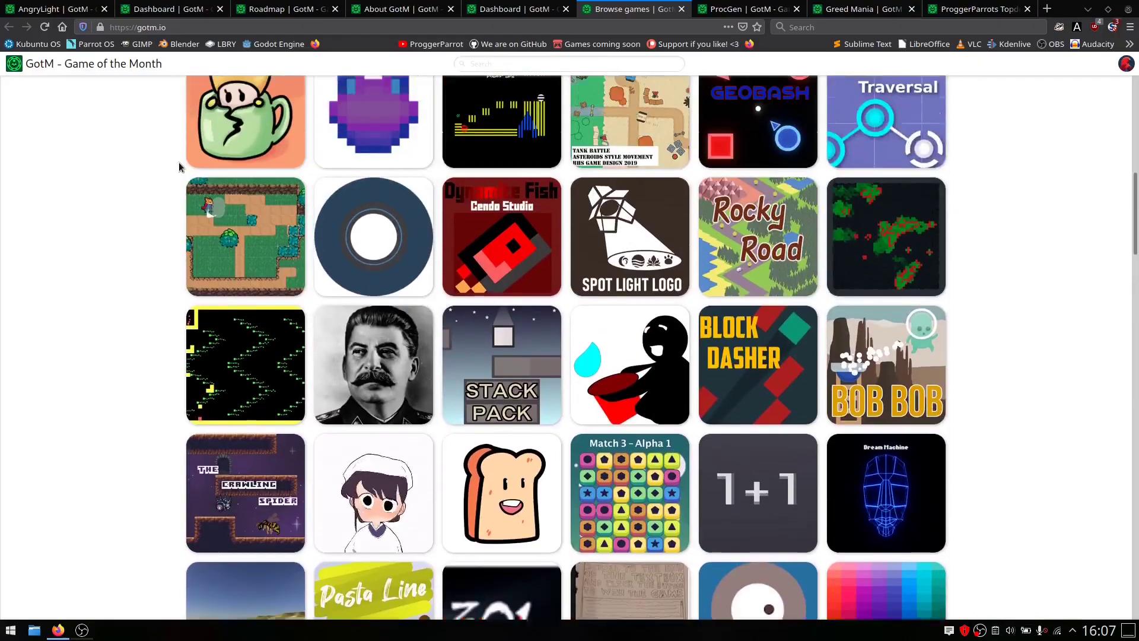
scroll(179, 163, up, 12)
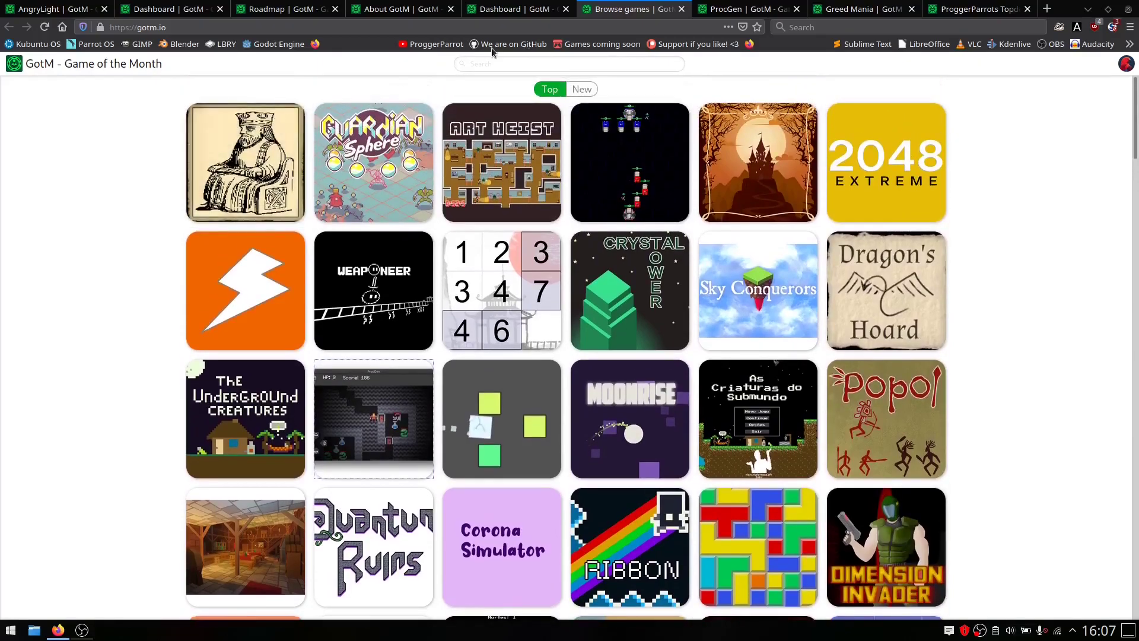
Start a ProcGen game and walk the character to the first heart, reaching HP 7 and score 1
click(734, 7)
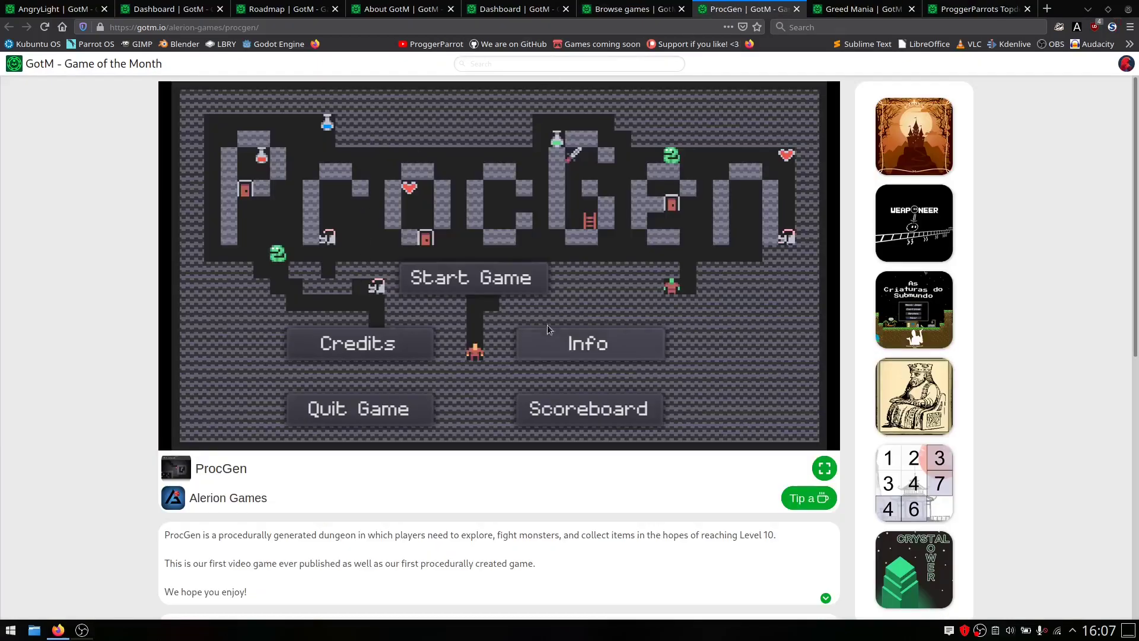
click(489, 279)
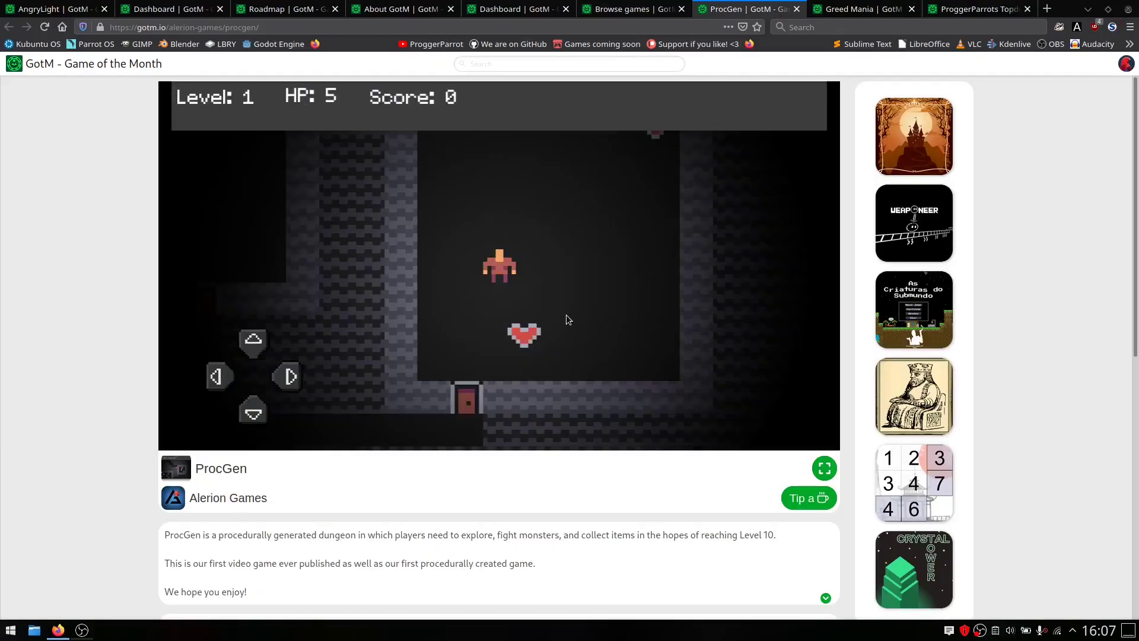
key(Right)
key(Down)
key(Right)
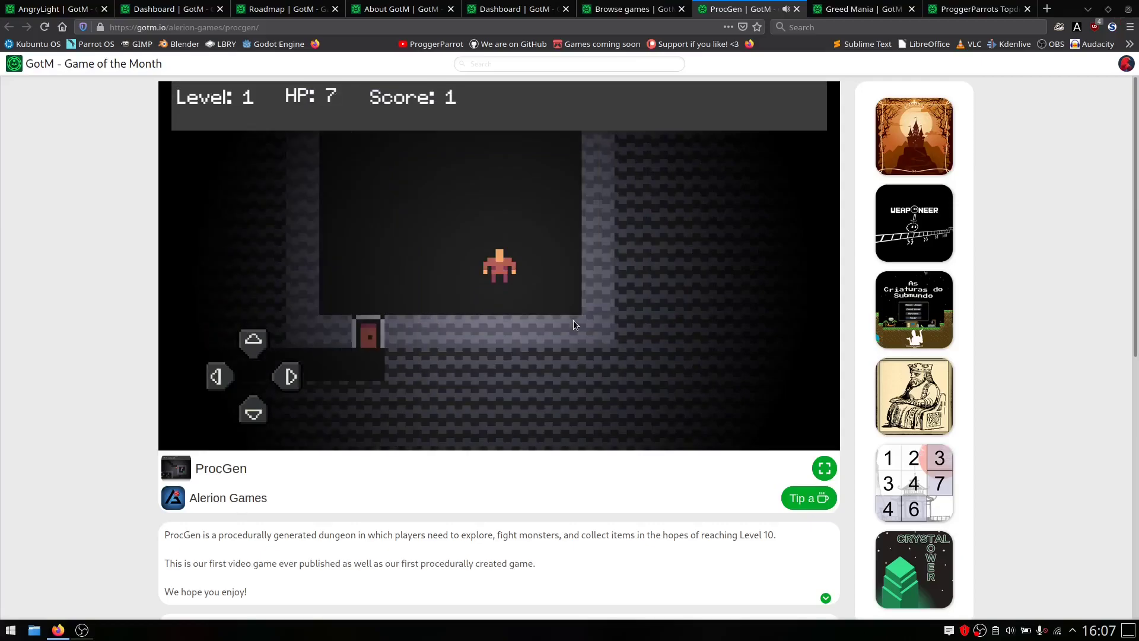
key(Up)
key(Up)
Start Greed Mania's wave 1 and steer the green player onto the treasure for score 10
click(857, 9)
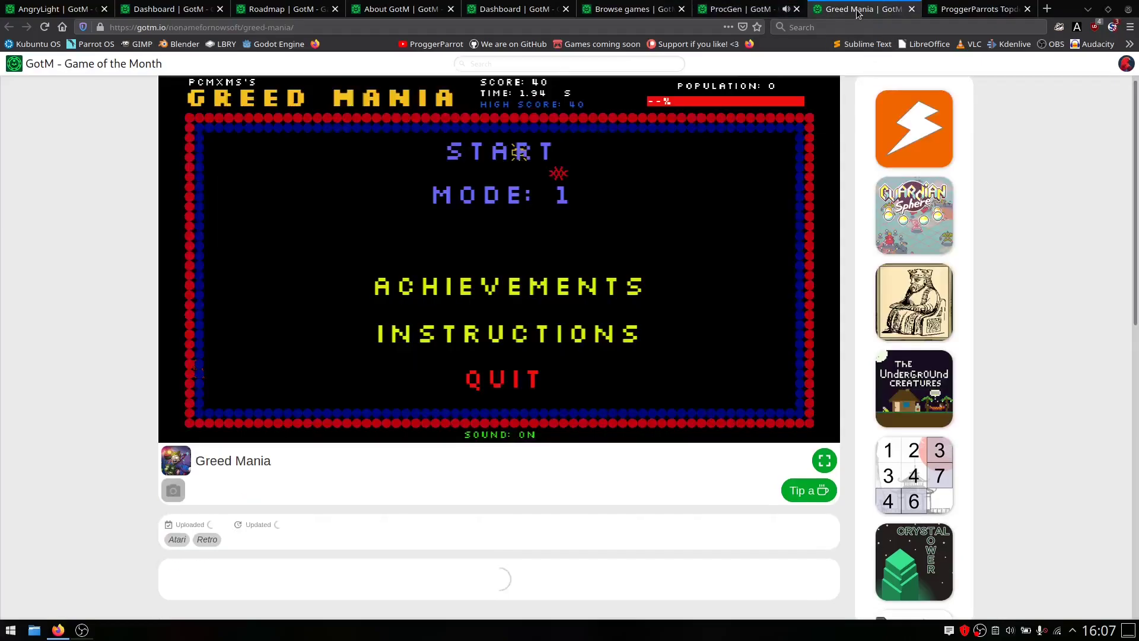
click(528, 150)
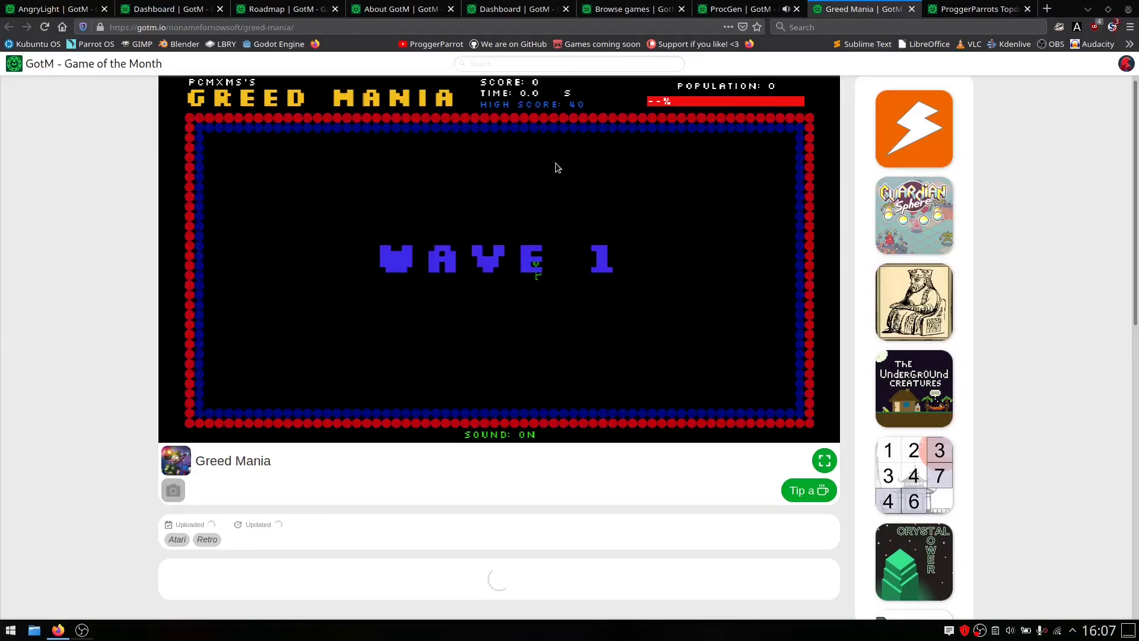
key(Up)
key(Left)
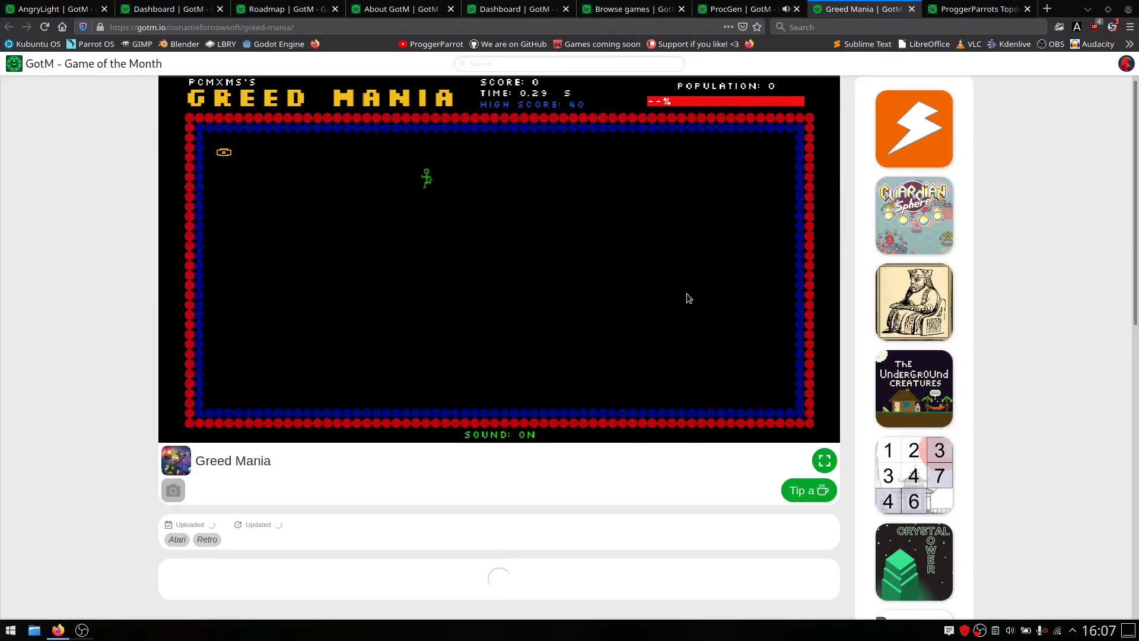
key(Down)
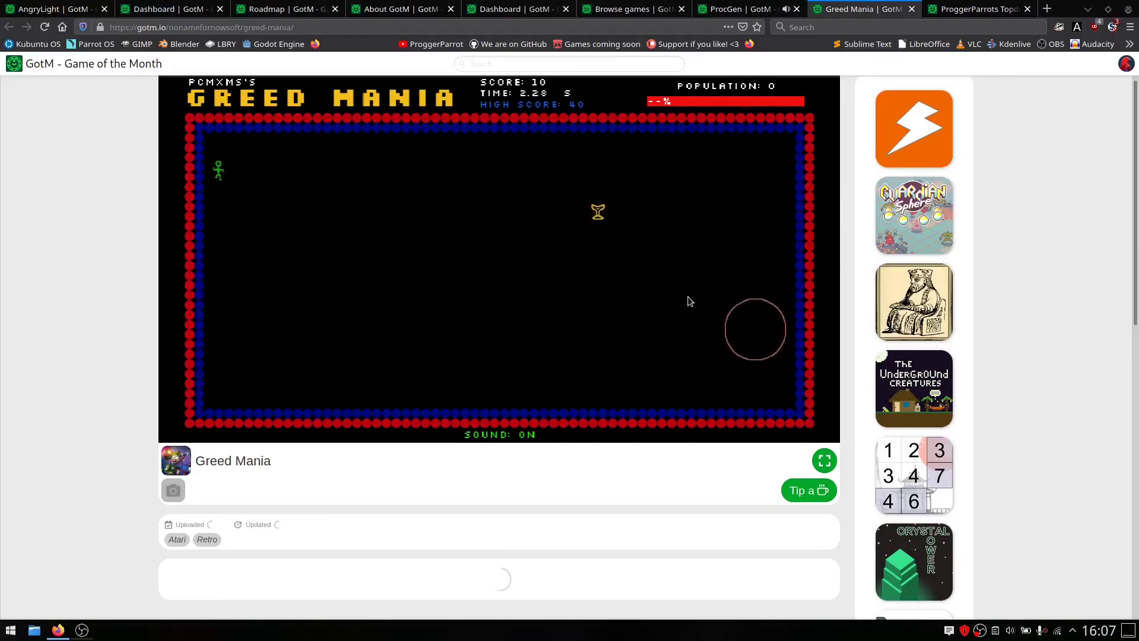
key(Right)
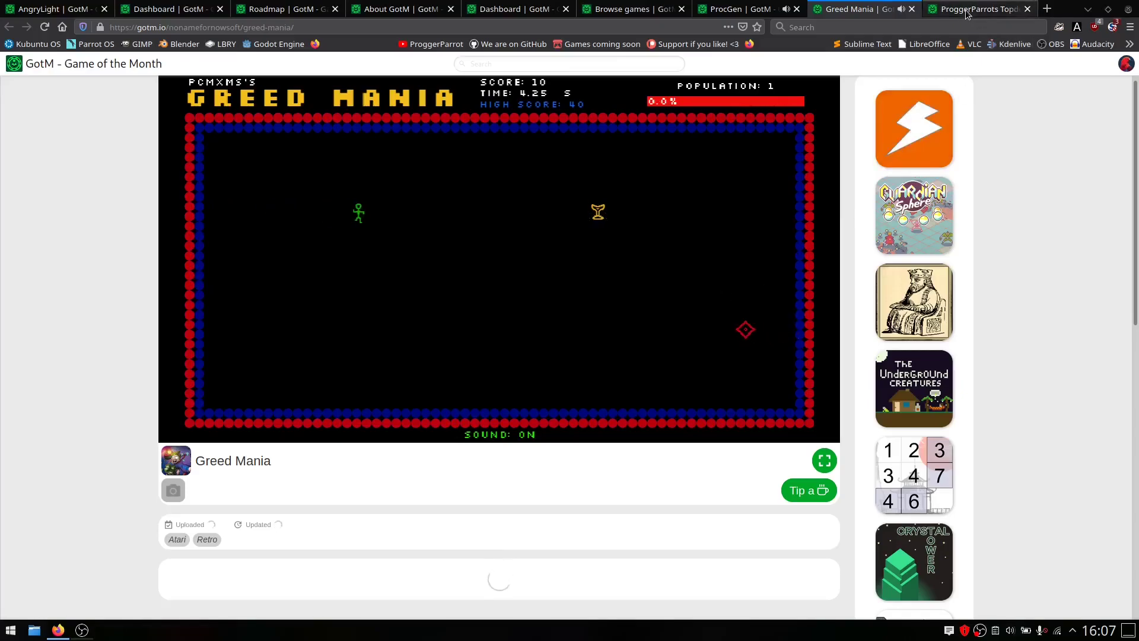
In the ProggerParrots Topdown Demo, shoot enemies on both sides and walk around the base
click(968, 9)
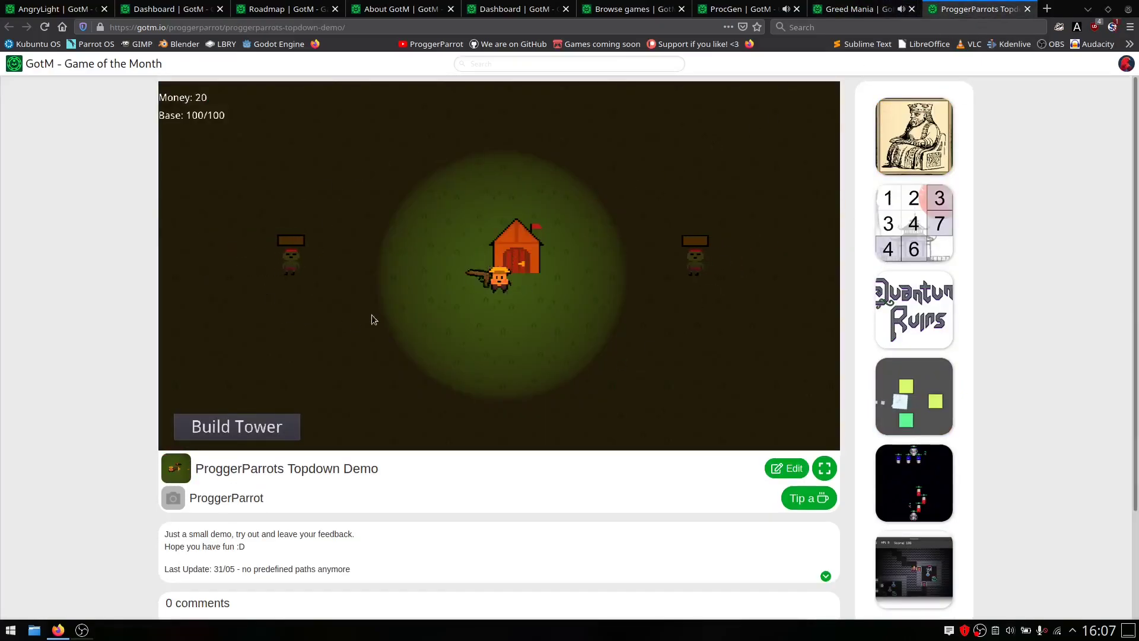
click(344, 264)
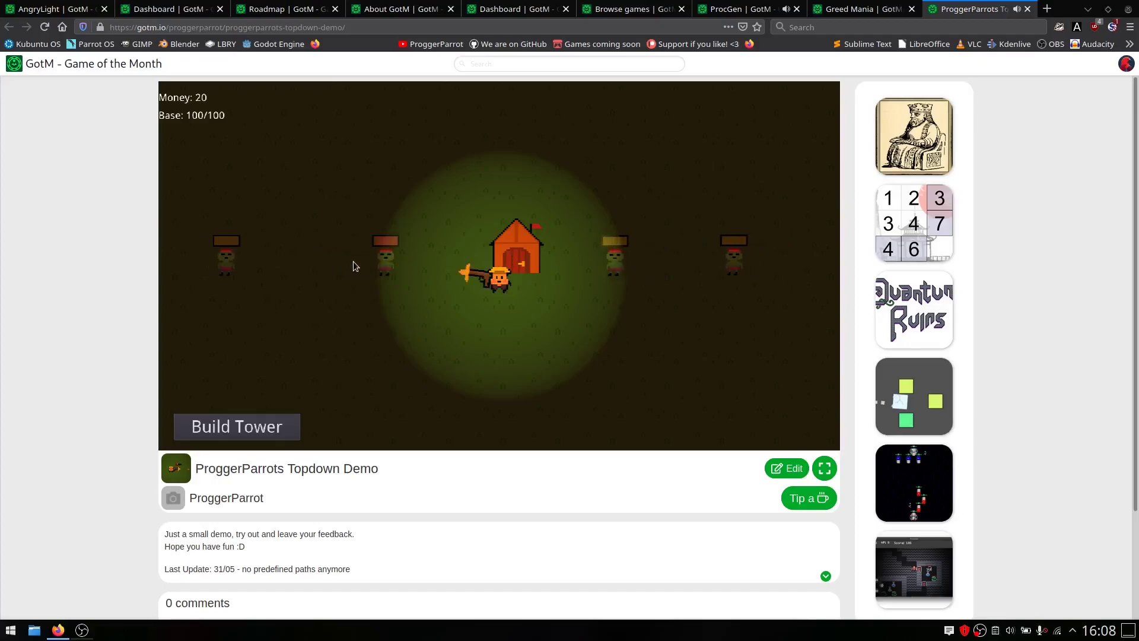
click(659, 259)
key(a)
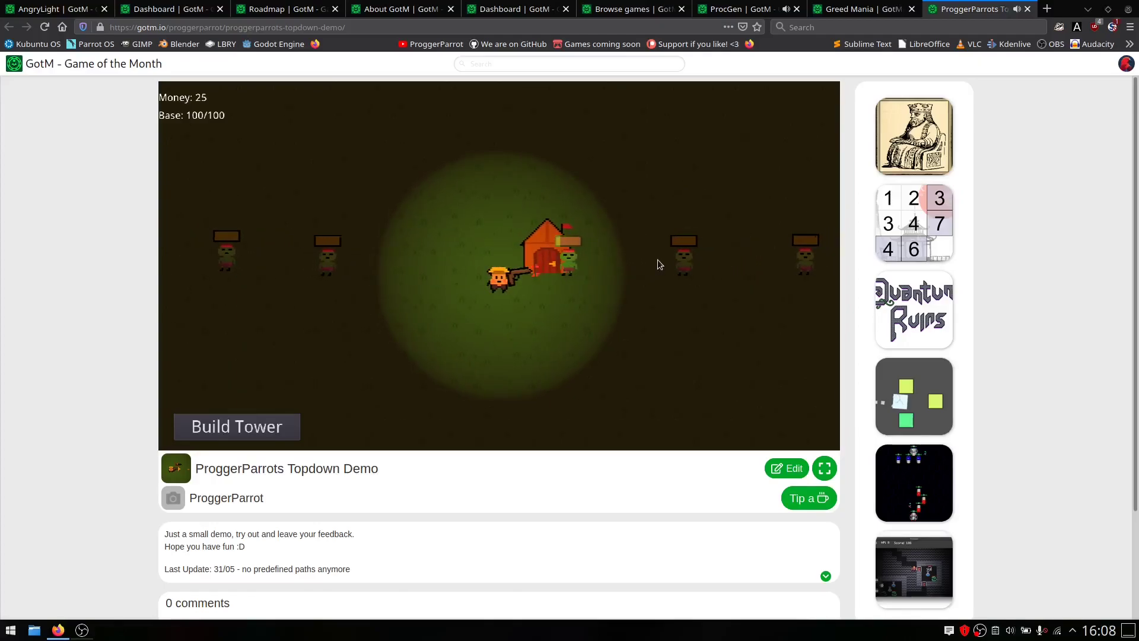
key(d)
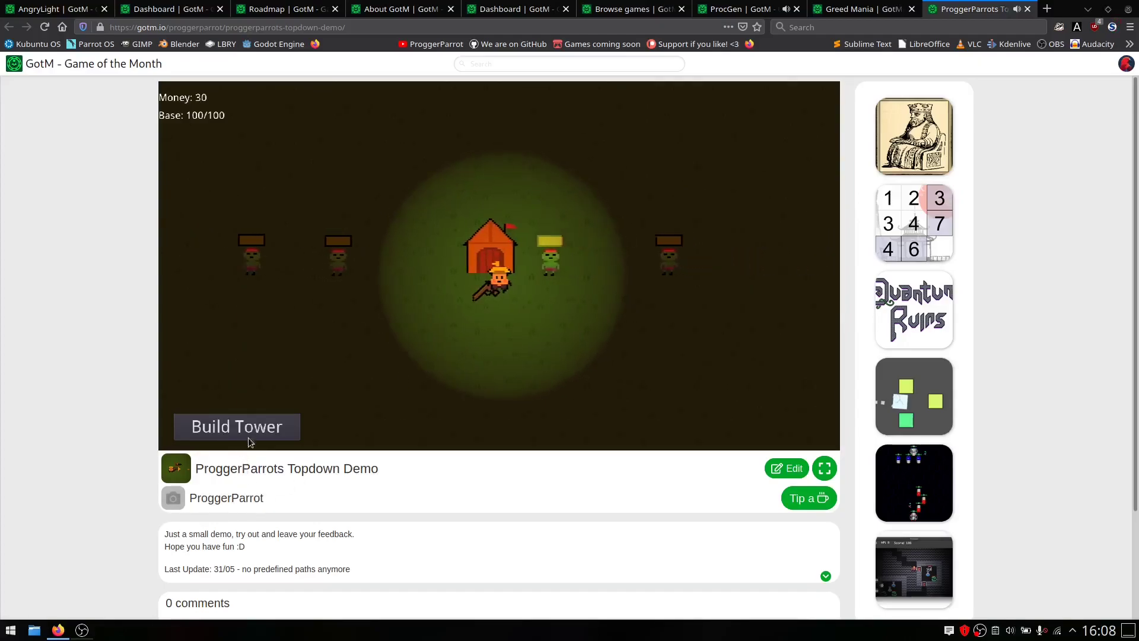
Buy a tower for 20 money and place it left of the base
click(248, 436)
click(418, 273)
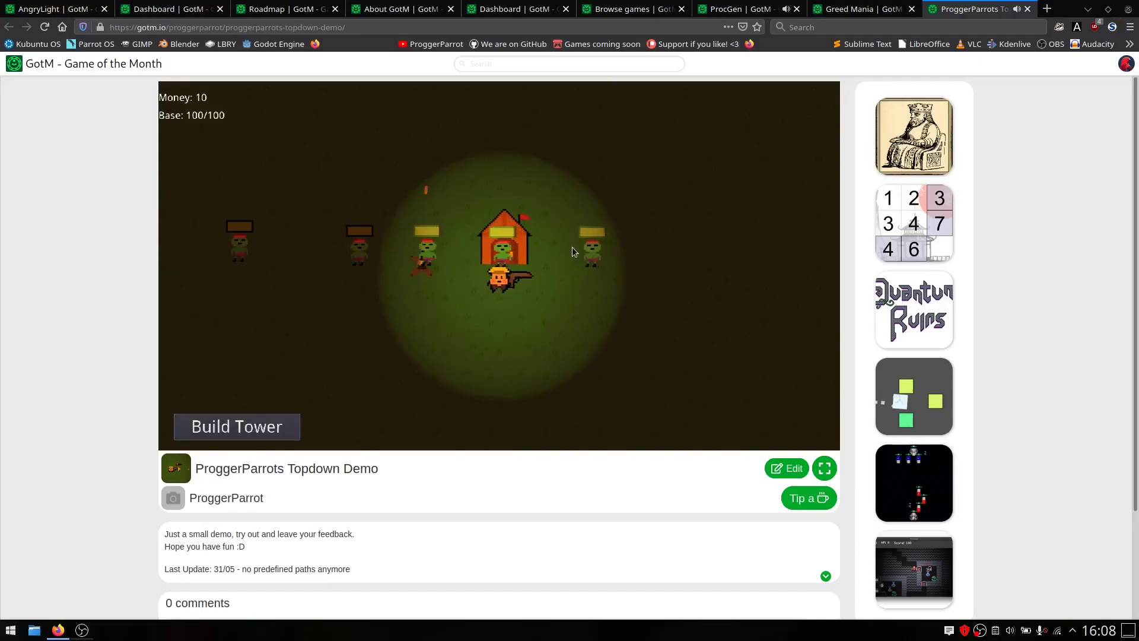
key(s)
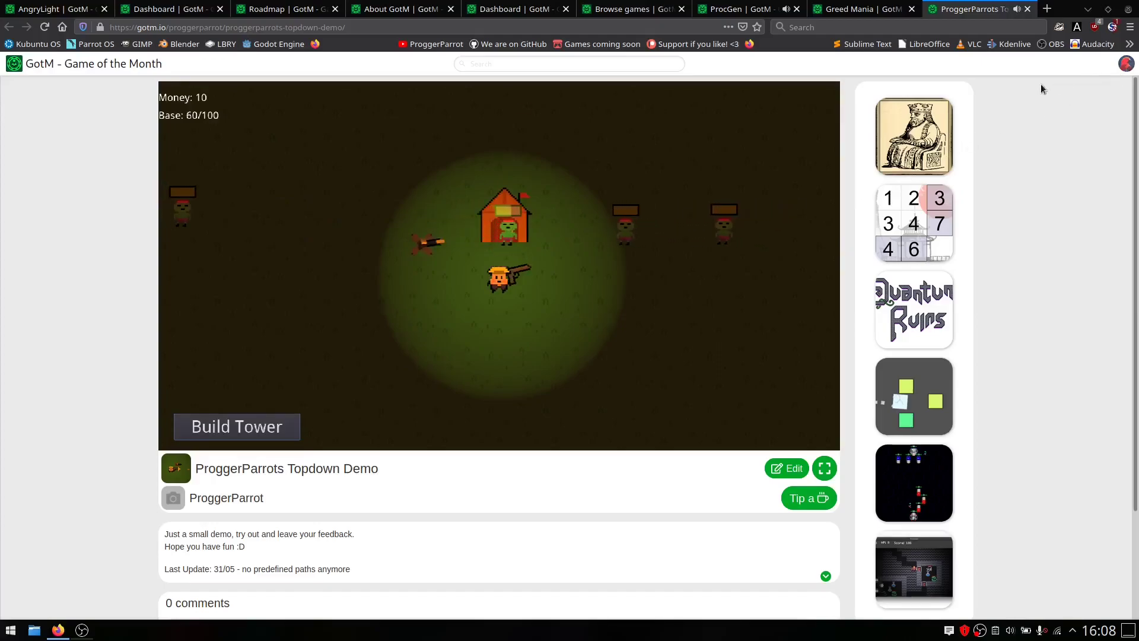
Switch to the About GotM page, mute the ProcGen tab, and scroll to the page top
click(402, 15)
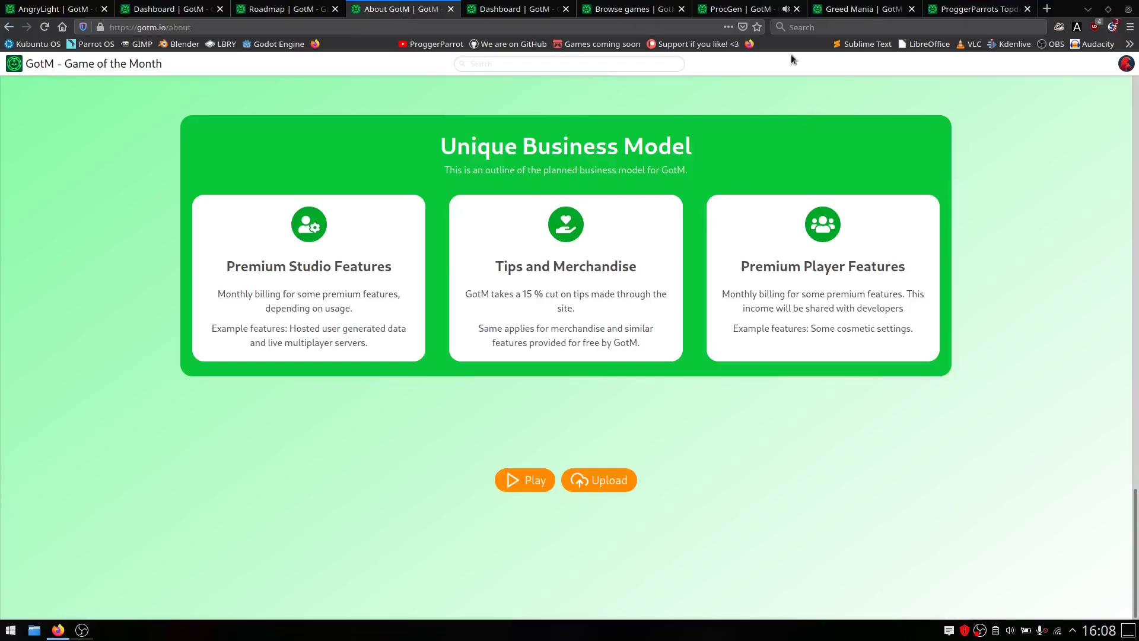
click(786, 9)
scroll(1061, 369, up, 5)
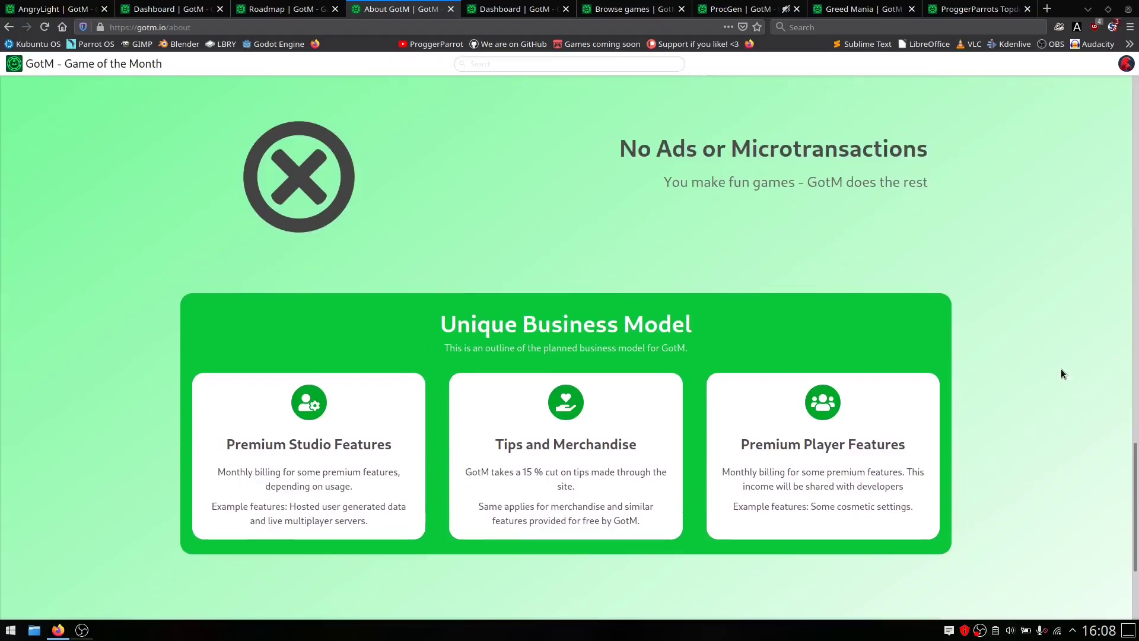
scroll(1061, 370, up, 8)
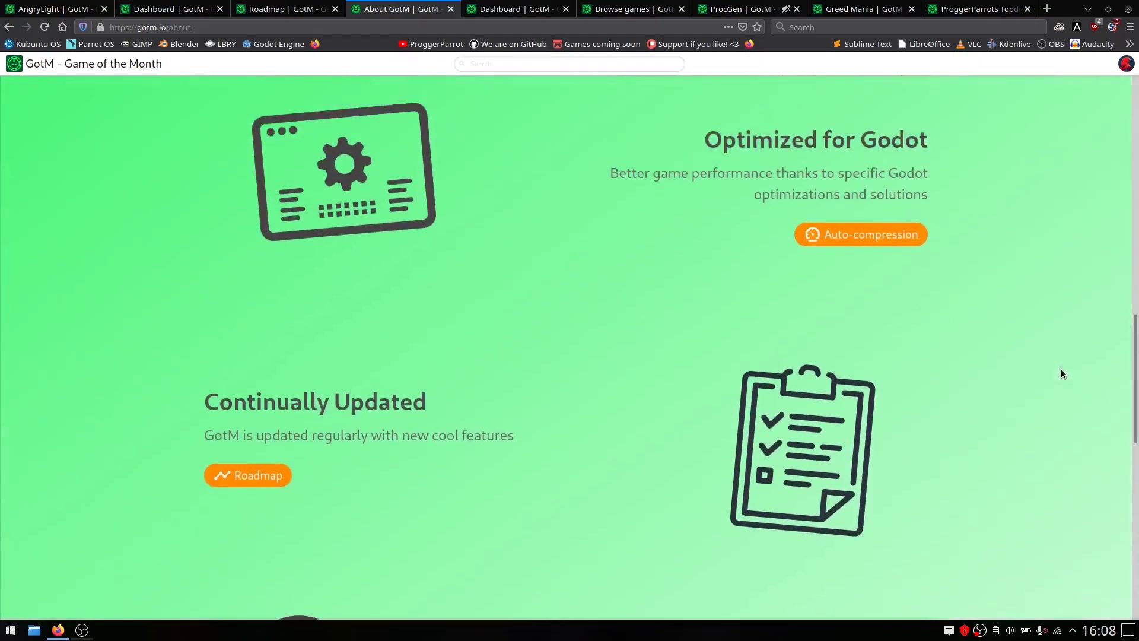
scroll(1061, 370, up, 9)
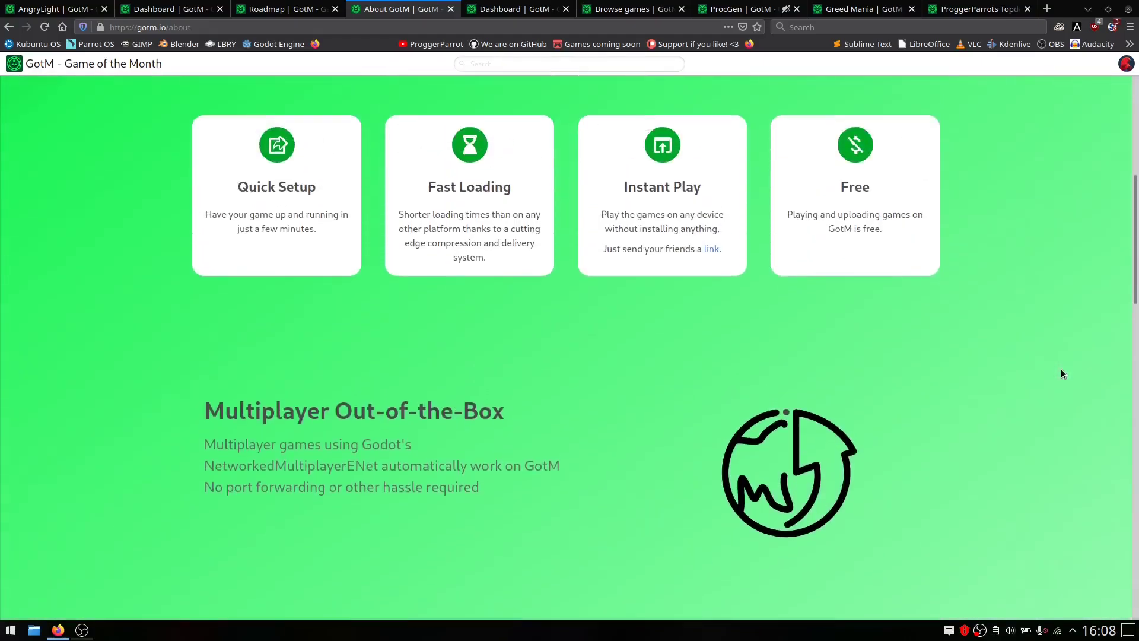
scroll(1061, 373, up, 5)
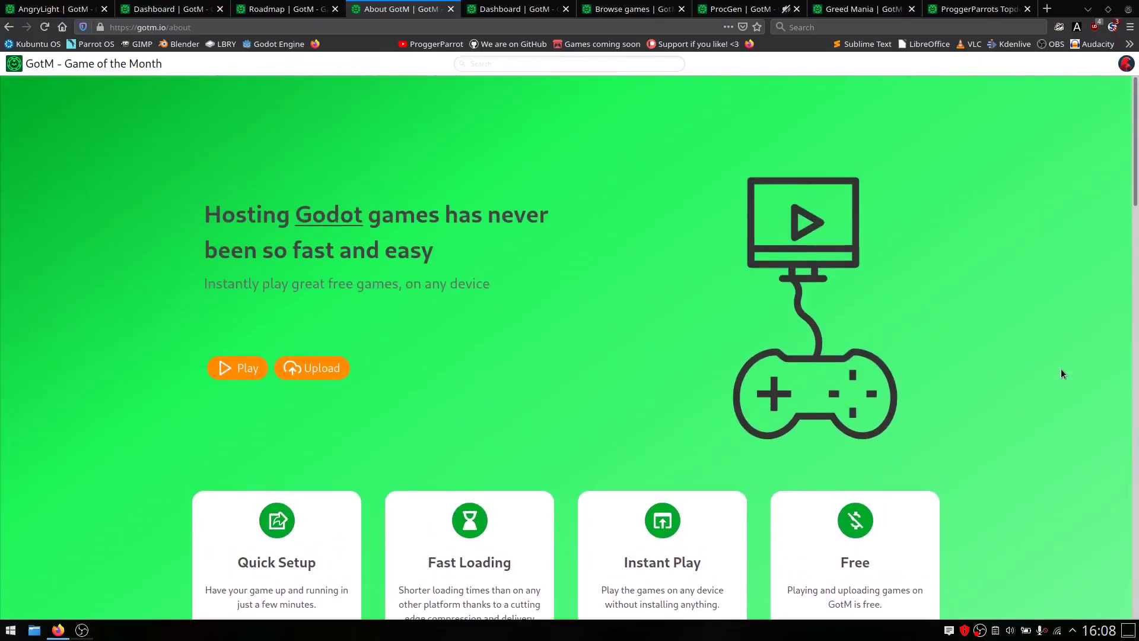
Scroll through the About features, highlighting the multiplayer description, then minimize the browser
scroll(1061, 373, down, 1)
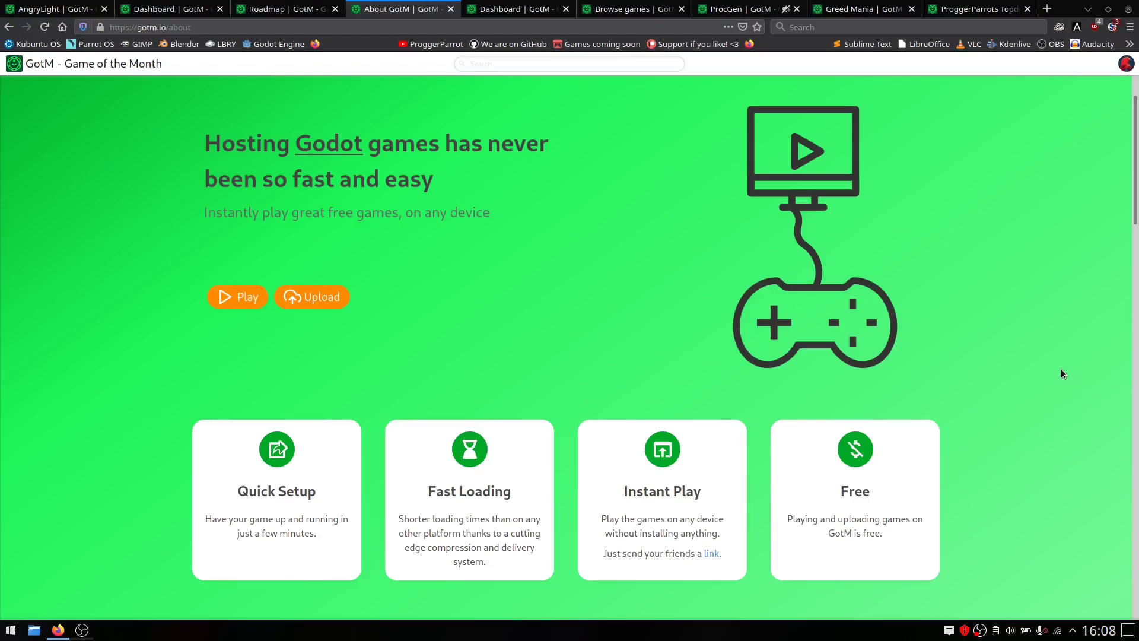
scroll(1060, 370, down, 6)
scroll(1060, 370, down, 2)
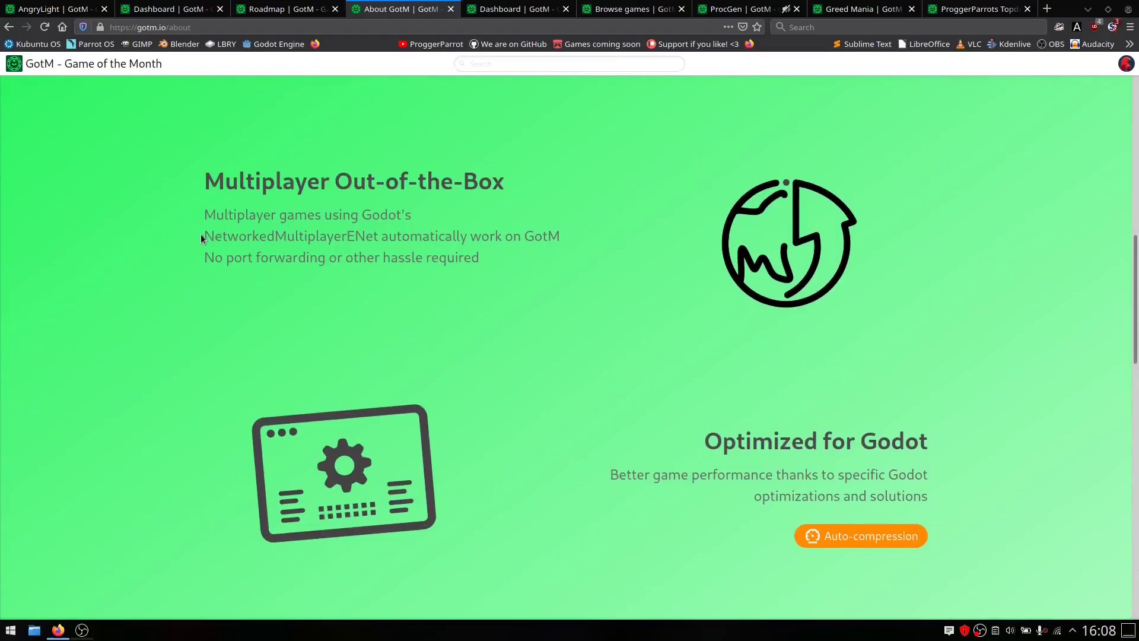
drag(200, 234, 521, 271)
click(521, 271)
scroll(521, 276, down, 1)
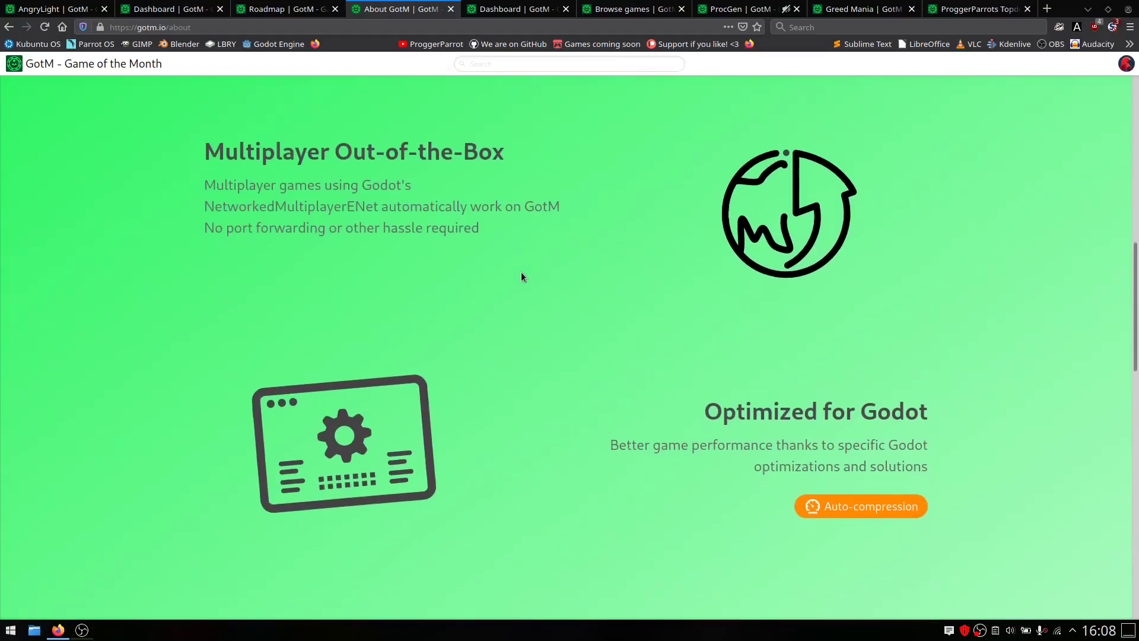
click(1087, 9)
click(682, 320)
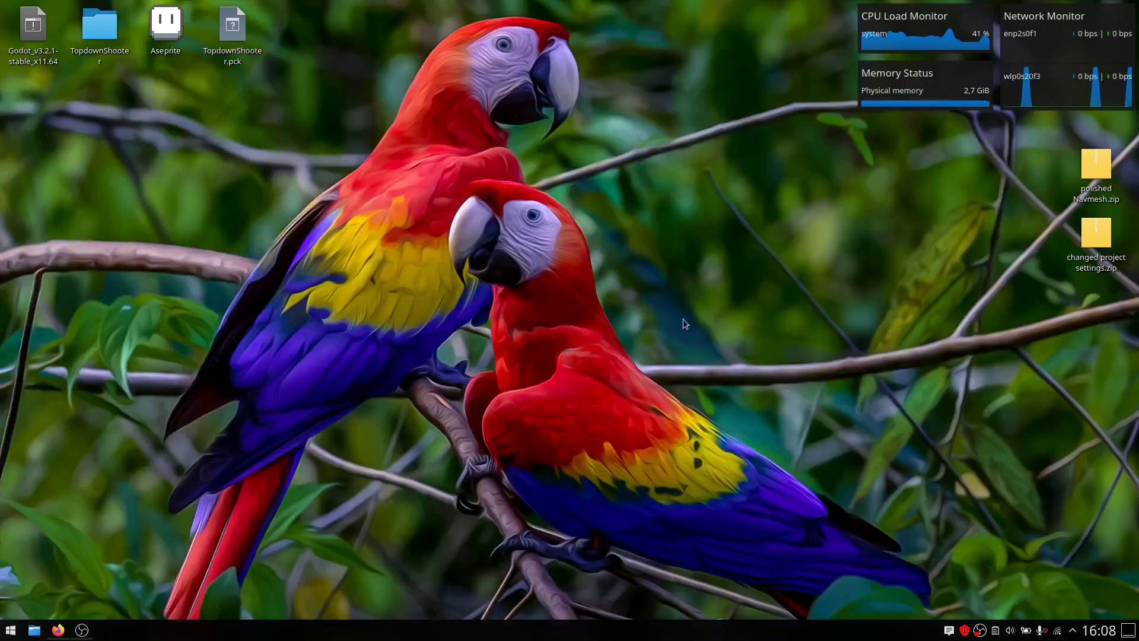